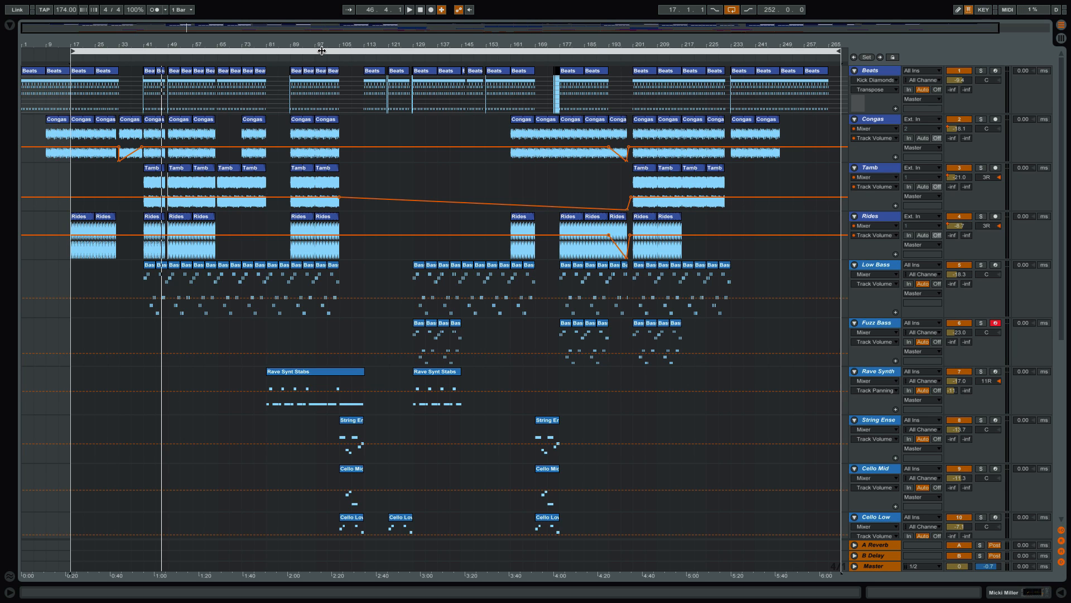
Open the first long audio clip on track 14 and examine its warp settings and waveform
left_click(322, 52)
scroll(600, 275, "down", 10)
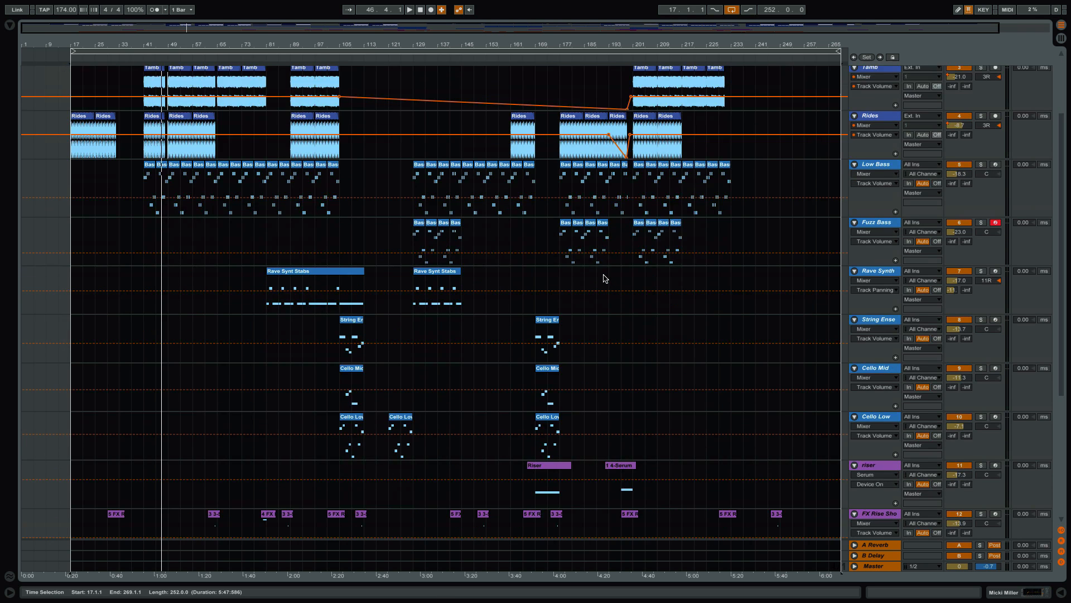
scroll(600, 276, "down", 3)
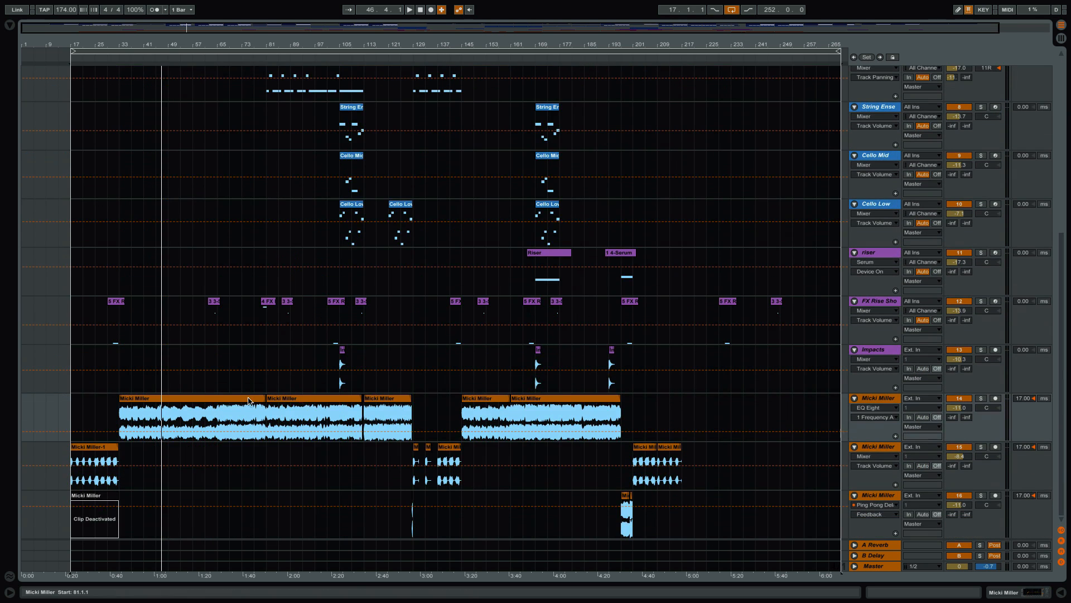
left_click(214, 400)
double_click(214, 400)
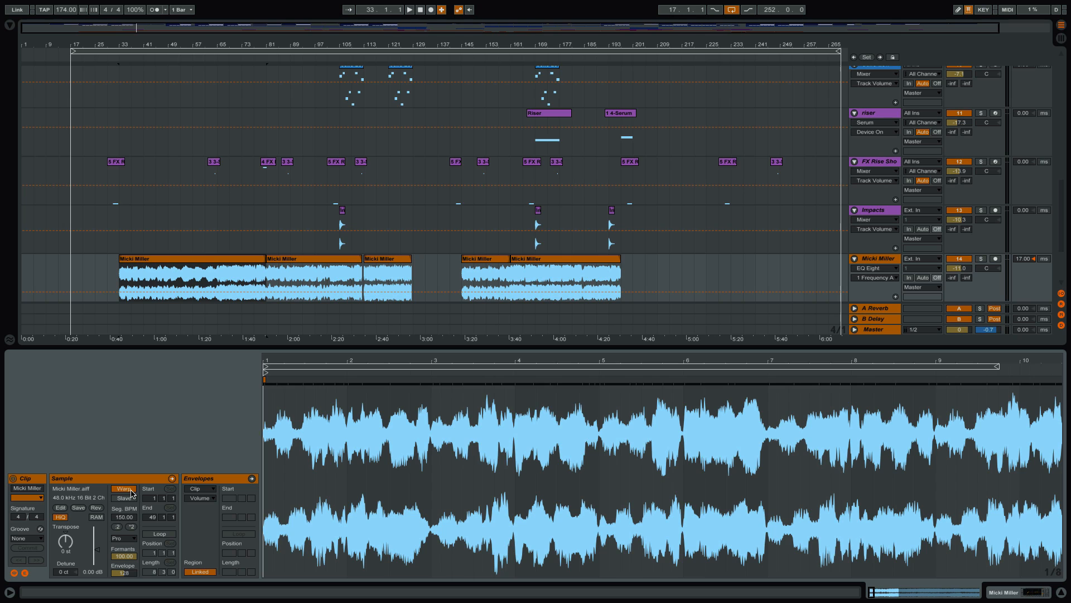
left_click(132, 539)
left_click(148, 453)
Solo track 14 and listen to its first long clip from around bar 45, then from around bar 65
scroll(892, 176, "up", 5)
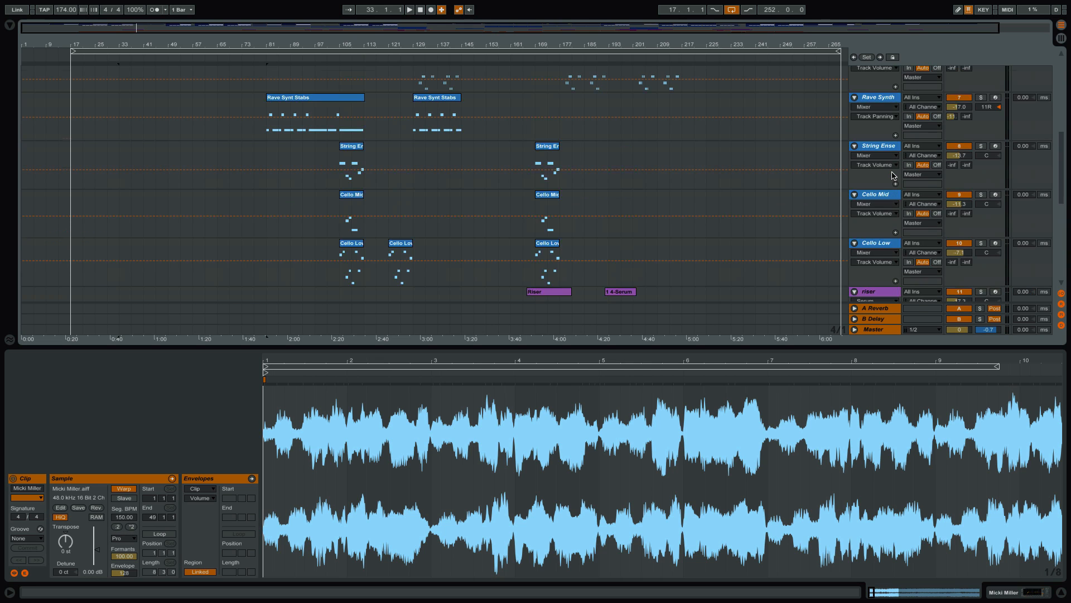
scroll(892, 176, "up", 7)
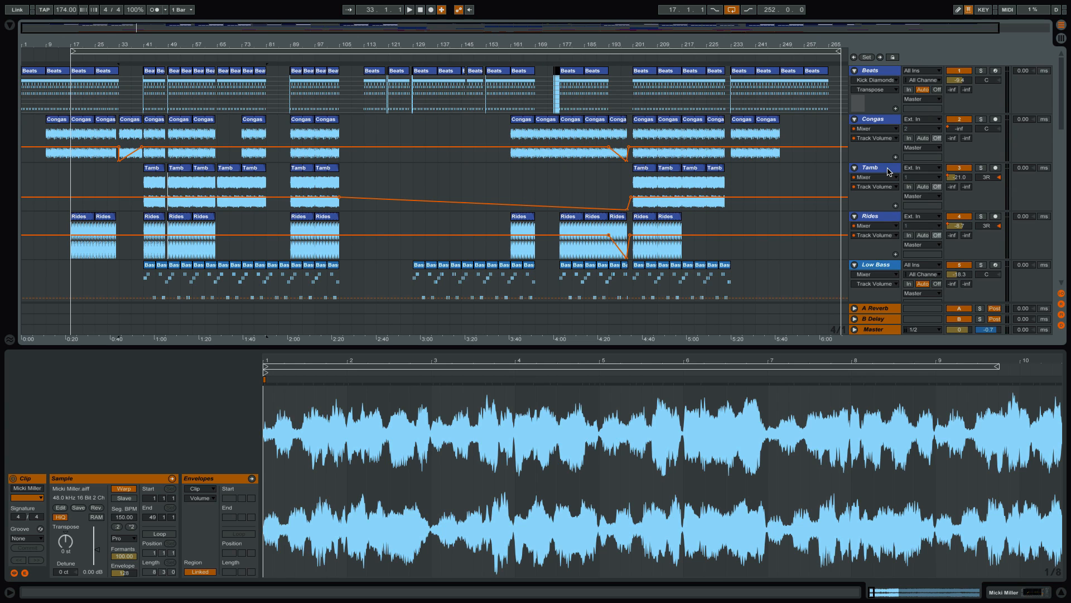
scroll(890, 171, "down", 7)
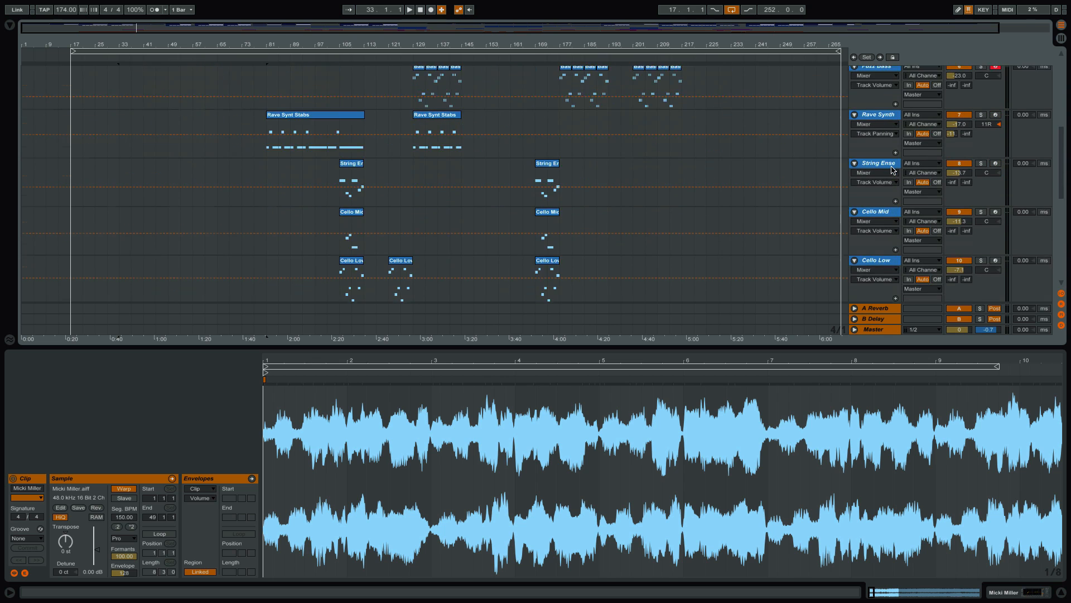
scroll(892, 170, "down", 4)
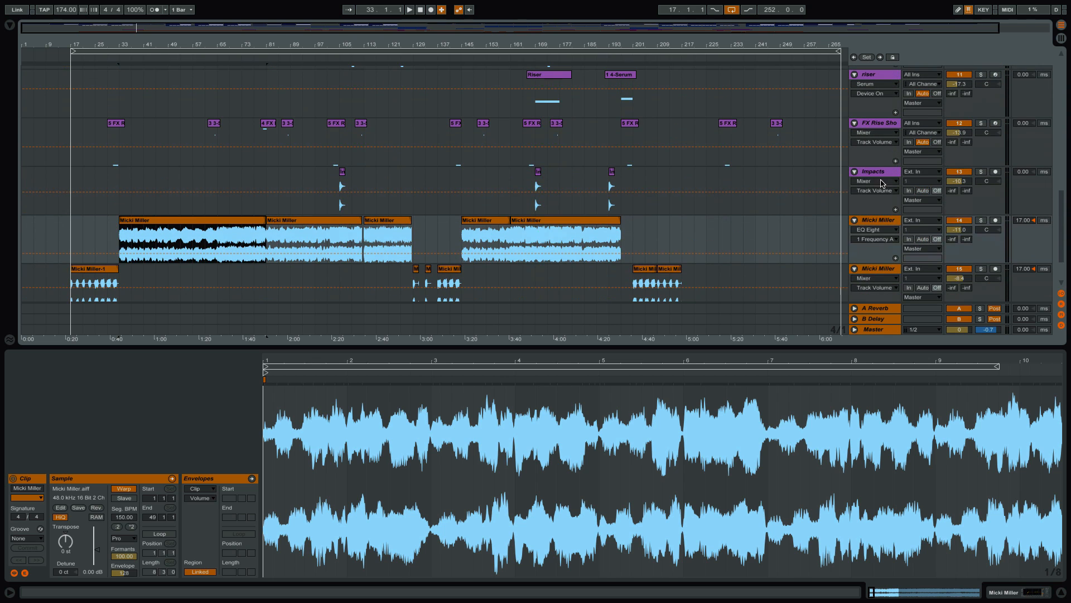
left_click(981, 220)
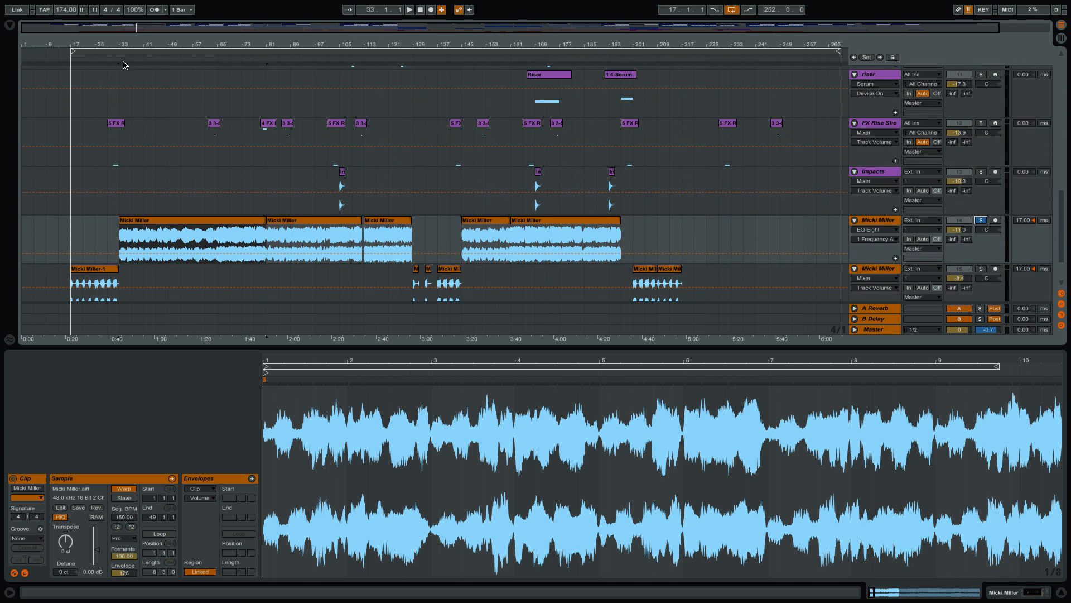
left_click(154, 59)
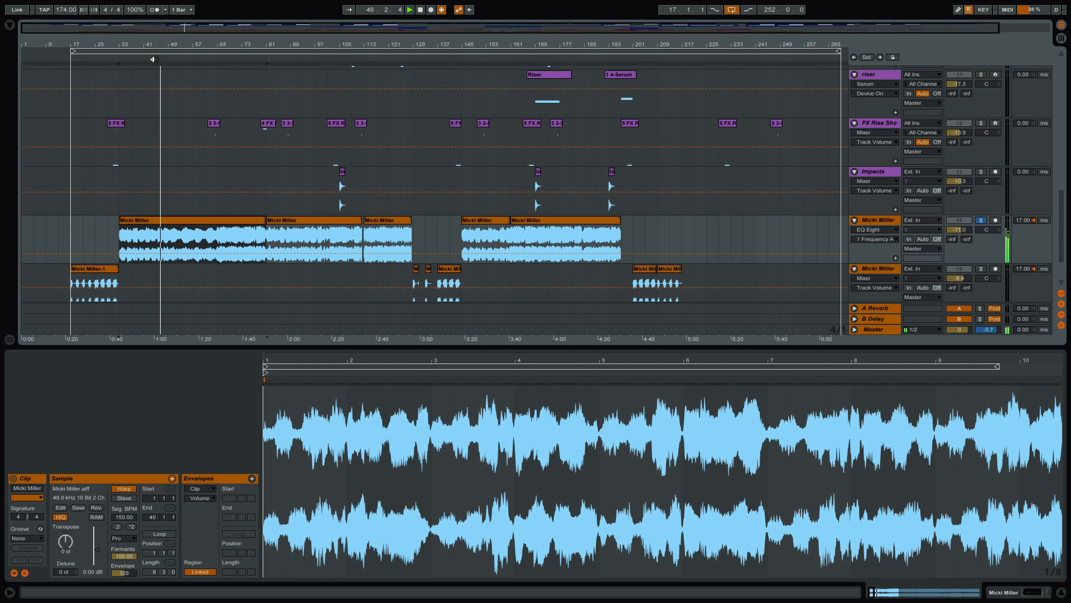
left_click(216, 58)
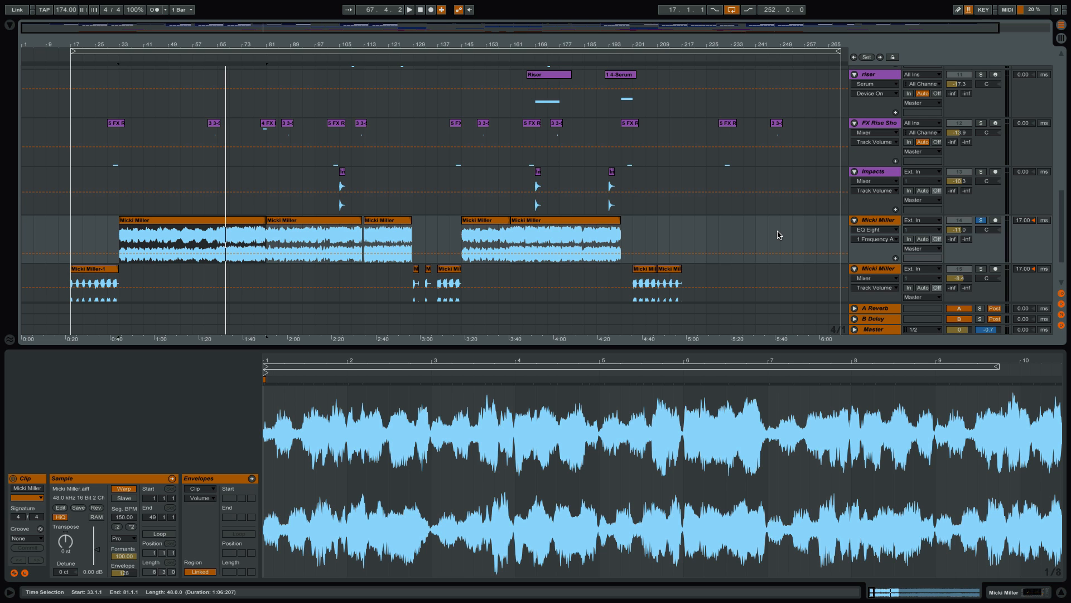
Turn off the solo on track 14 and solo the Beats track instead
scroll(754, 224, "up", 10)
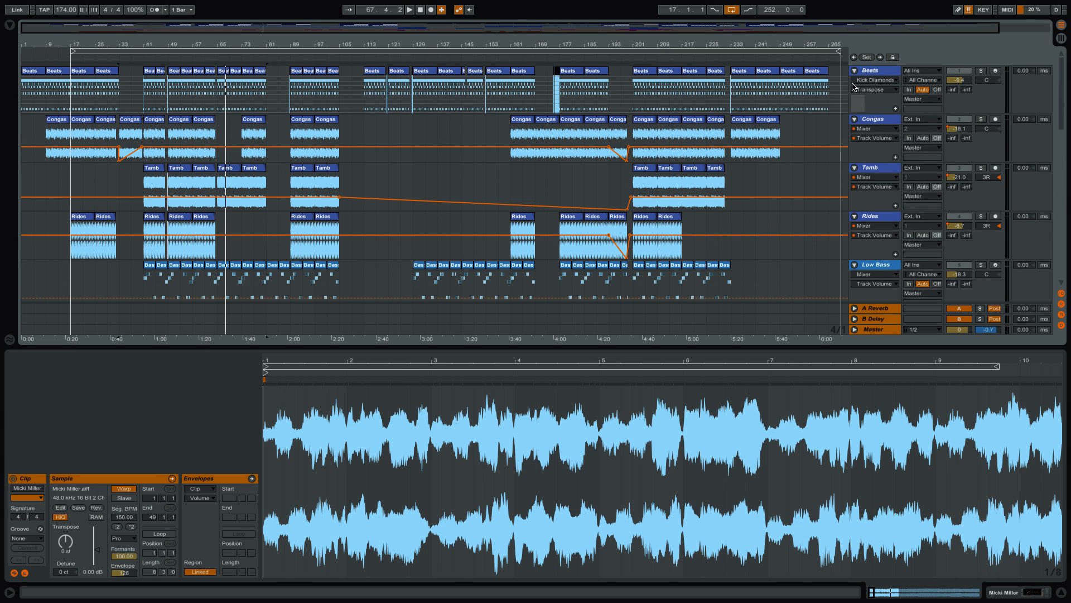
scroll(587, 82, "down", 10)
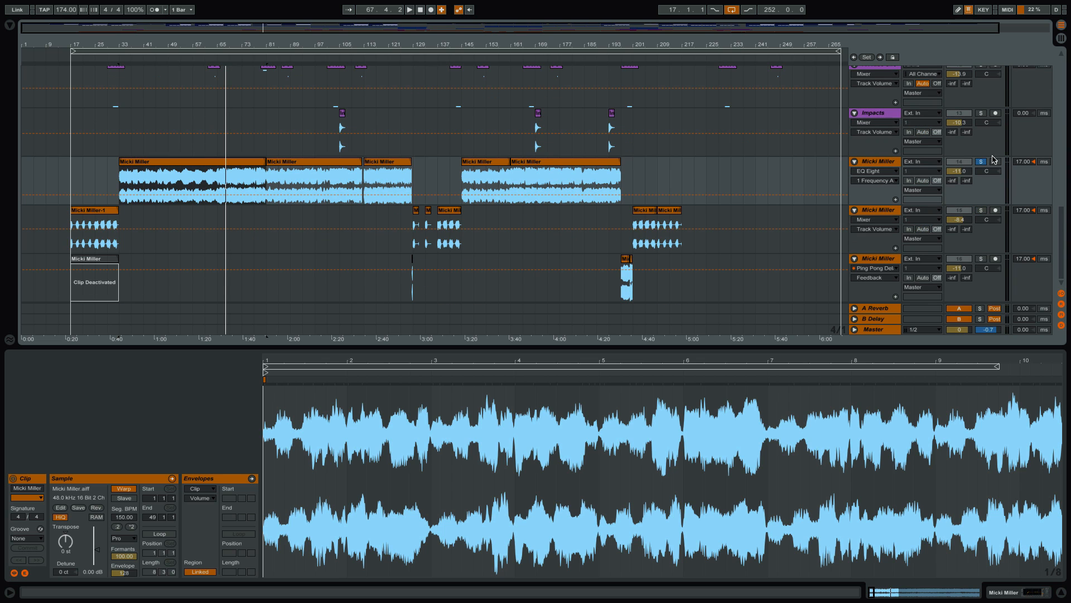
scroll(689, 172, "up", 10)
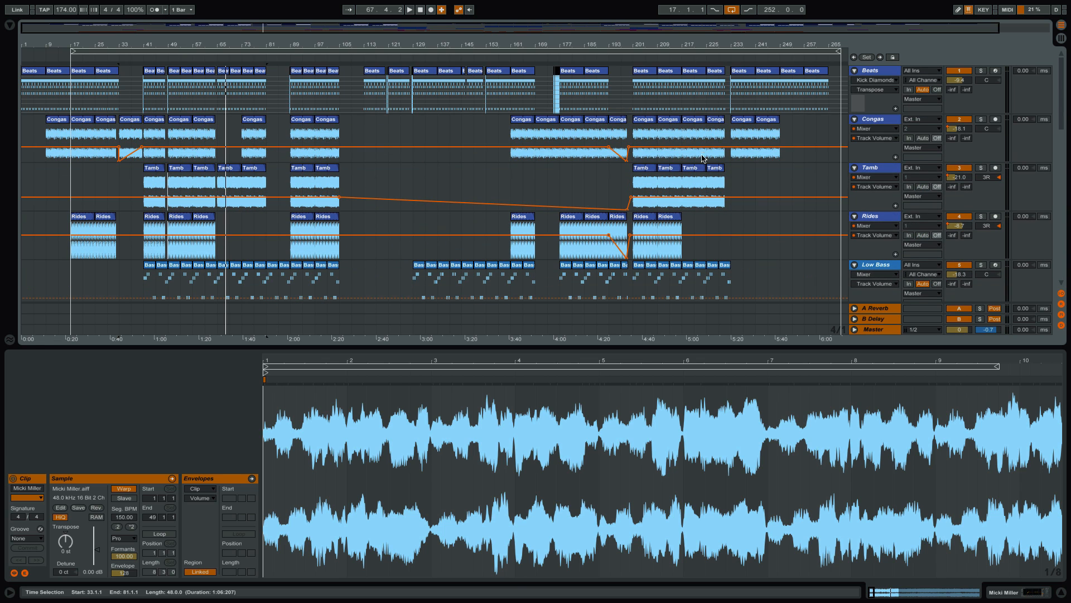
left_click(878, 71)
left_click(982, 71)
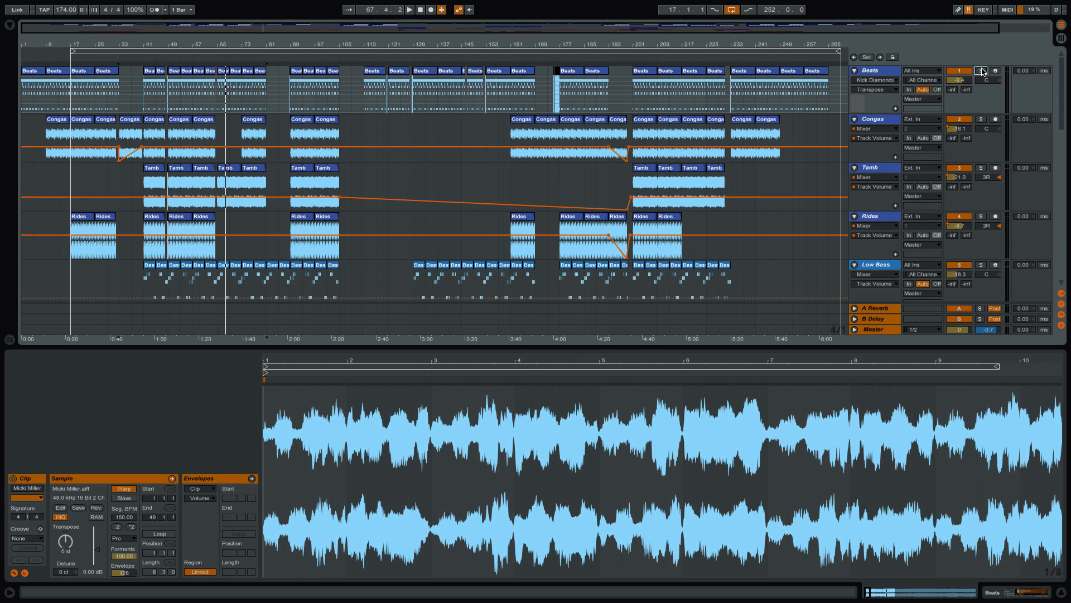
Play the Beats track from bar 17, viewing its Drum Rack and the notes of the clip at bar 25
left_click(233, 52)
key("space")
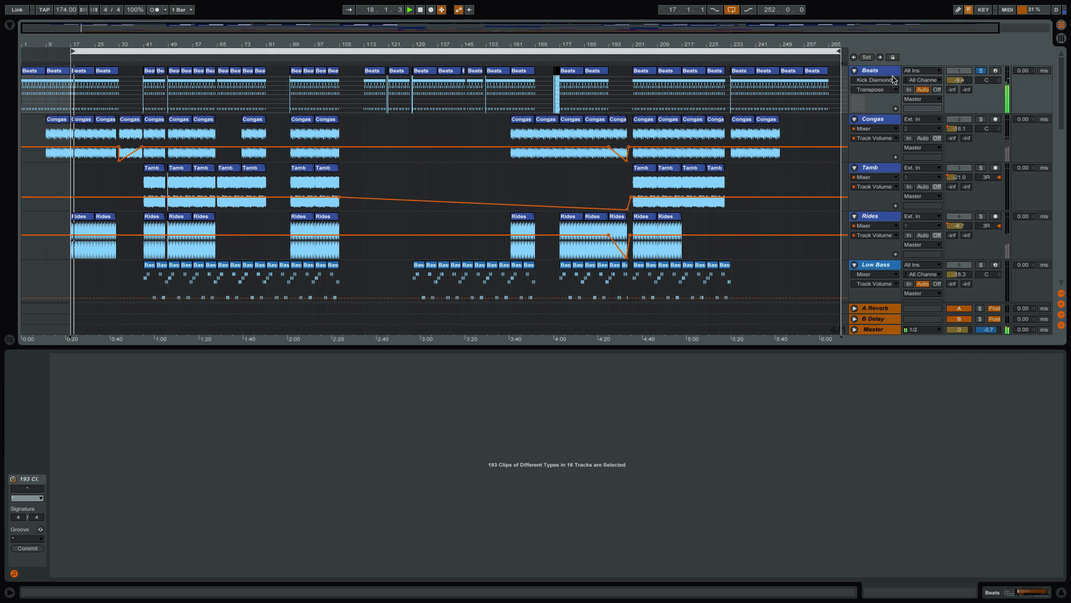
left_click(874, 71)
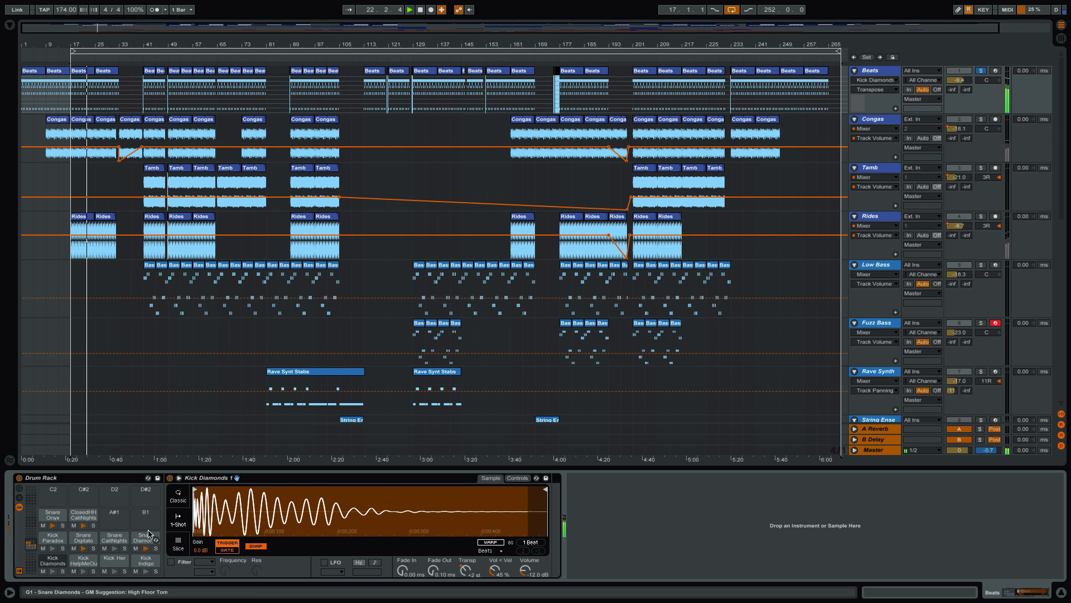
double_click(110, 73)
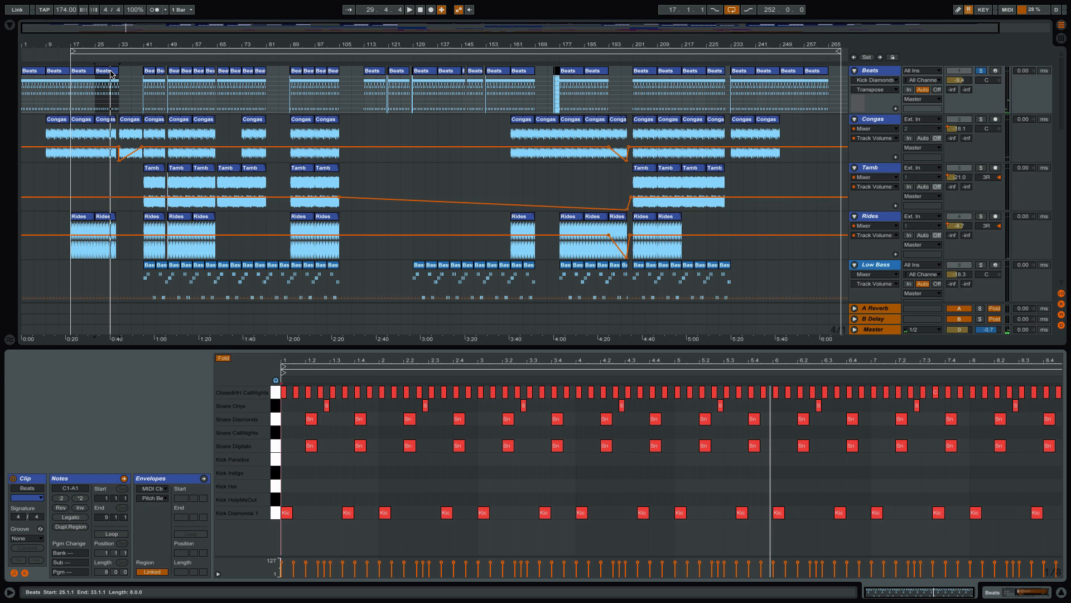
Add the Congas track to the solo, play from bar 25 and view its EQ Eight settings
left_click(982, 119, "super")
left_click(873, 123)
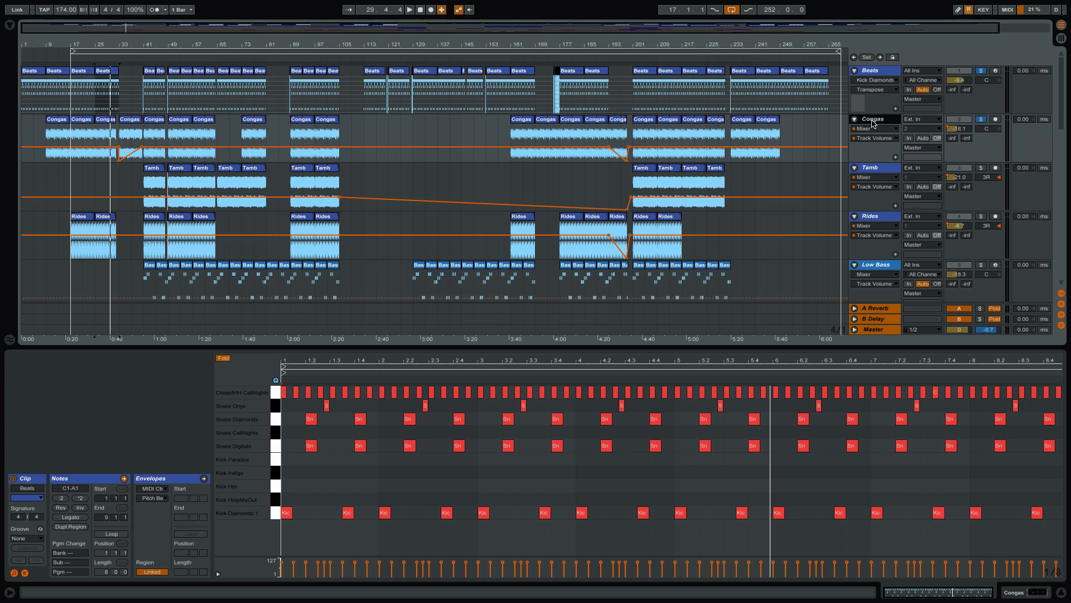
key("space")
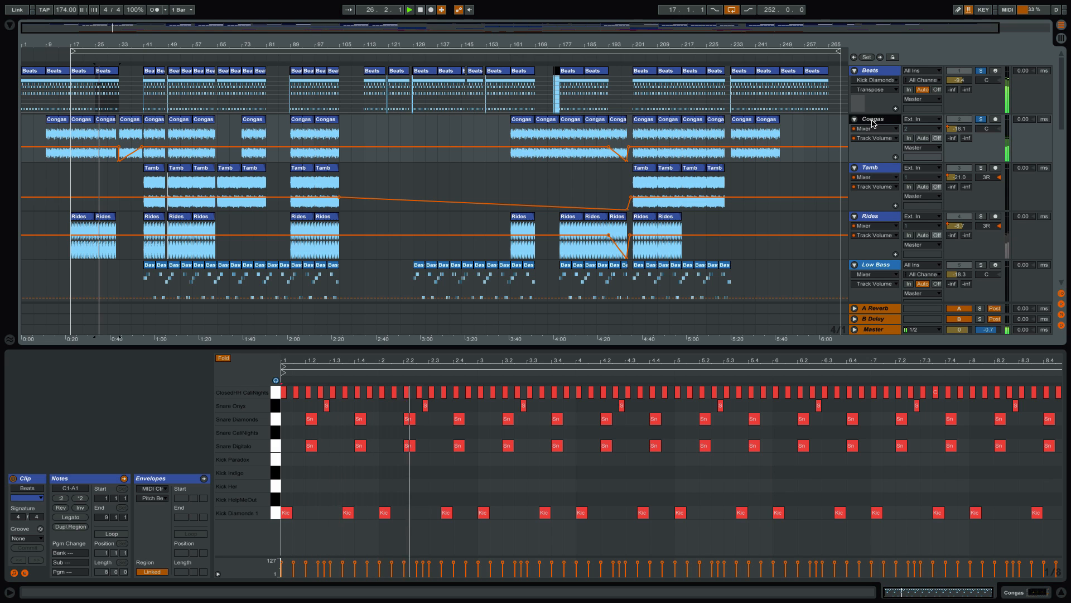
double_click(873, 120)
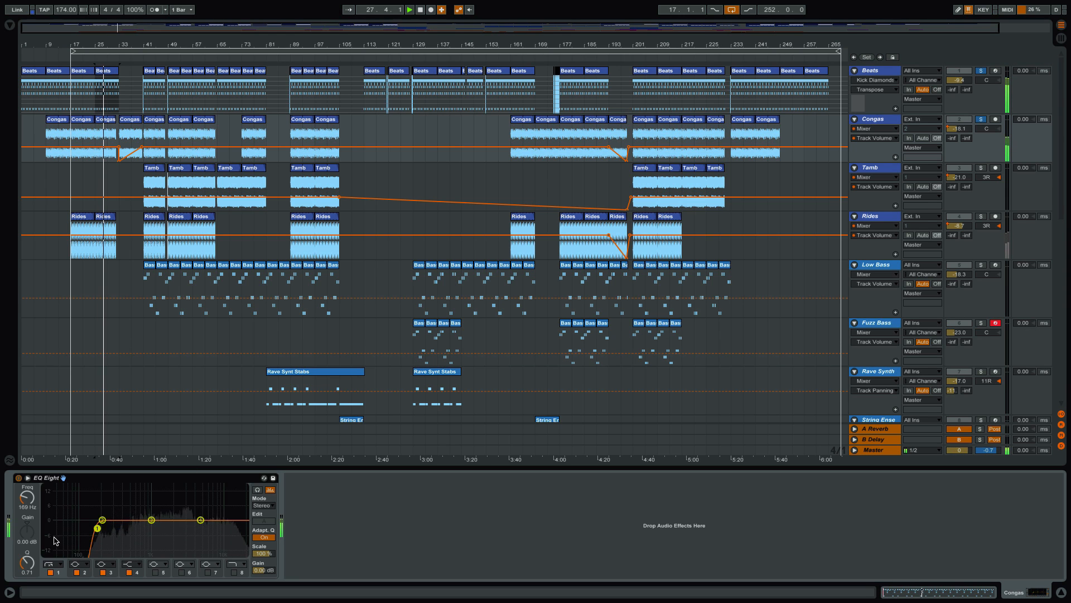
key("space")
left_click(894, 124)
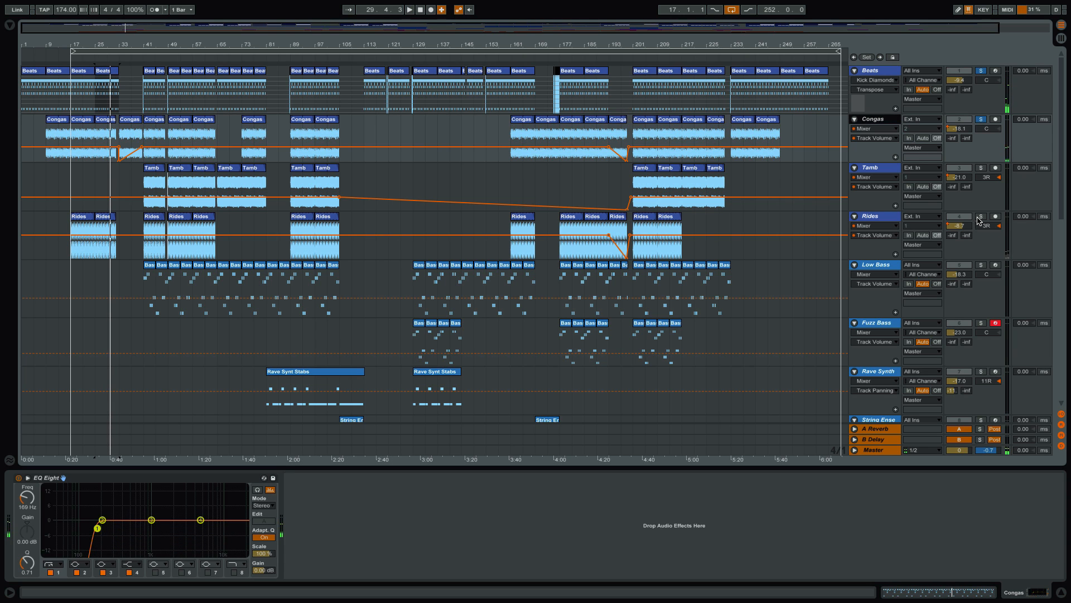
Add the Rides track to the solo and play from bar 25, examining its clip and effect devices
left_click(980, 216)
left_click(882, 217)
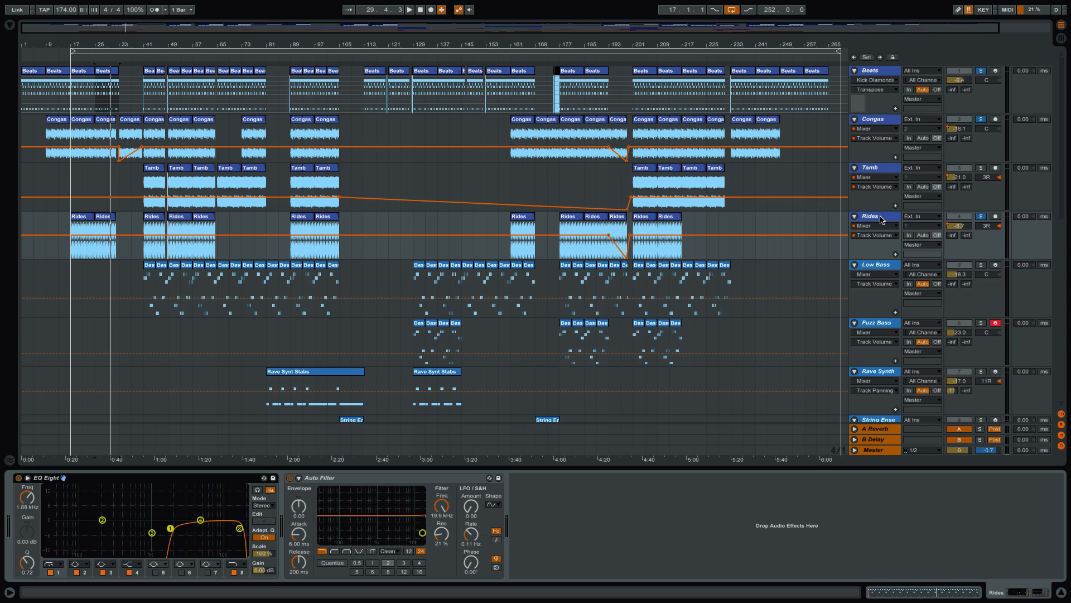
double_click(108, 217)
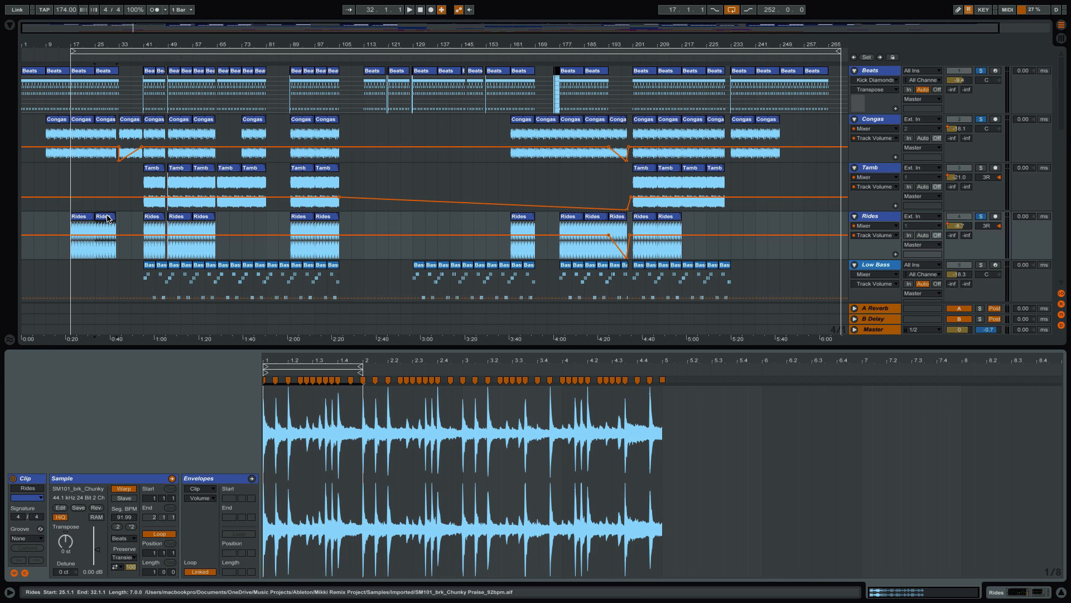
key("space")
left_click(876, 222)
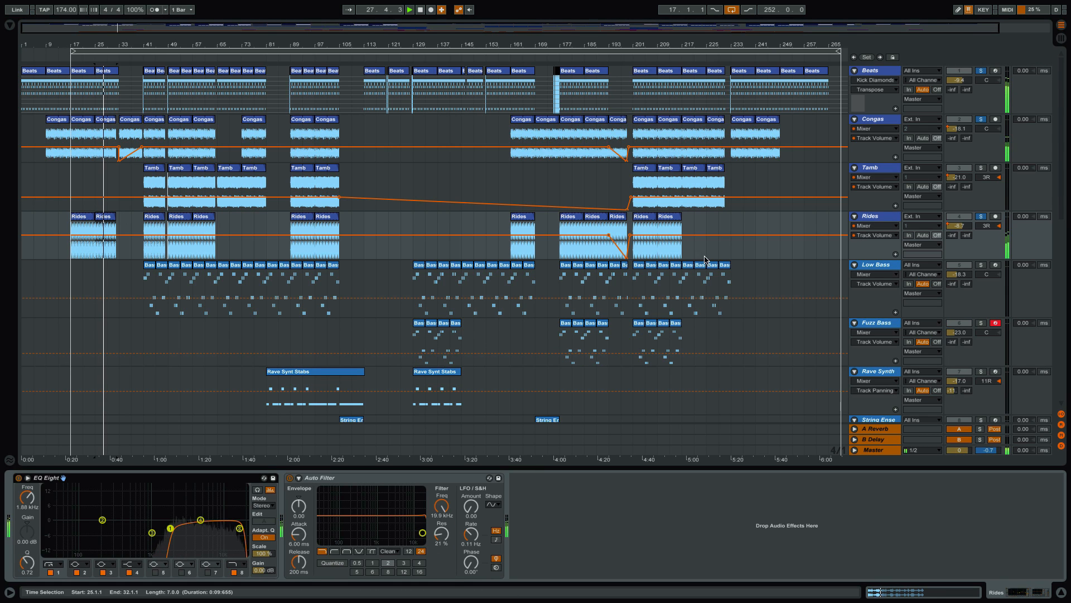
Solo only the Rides track and compare its sound with EQ Eight enabled and bypassed, leaving the effect on
left_click(981, 217)
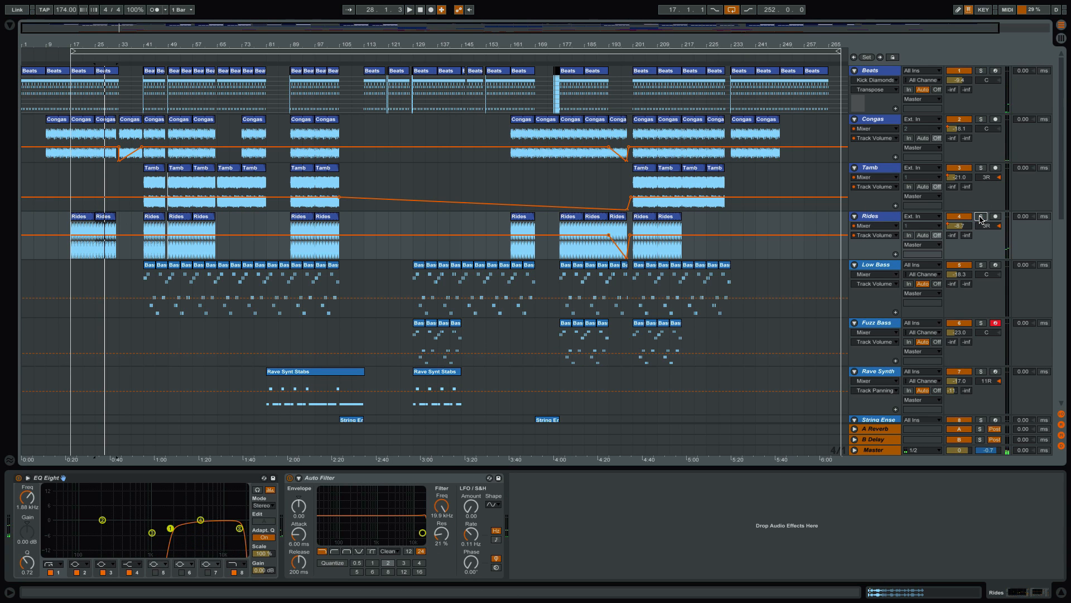
key("space")
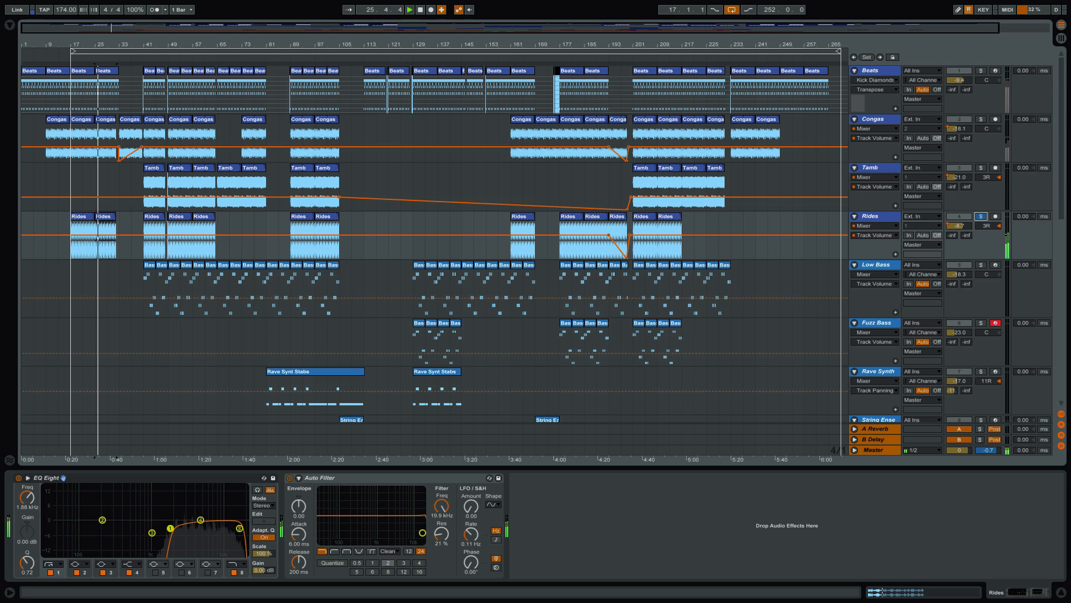
left_click(18, 479)
key("space")
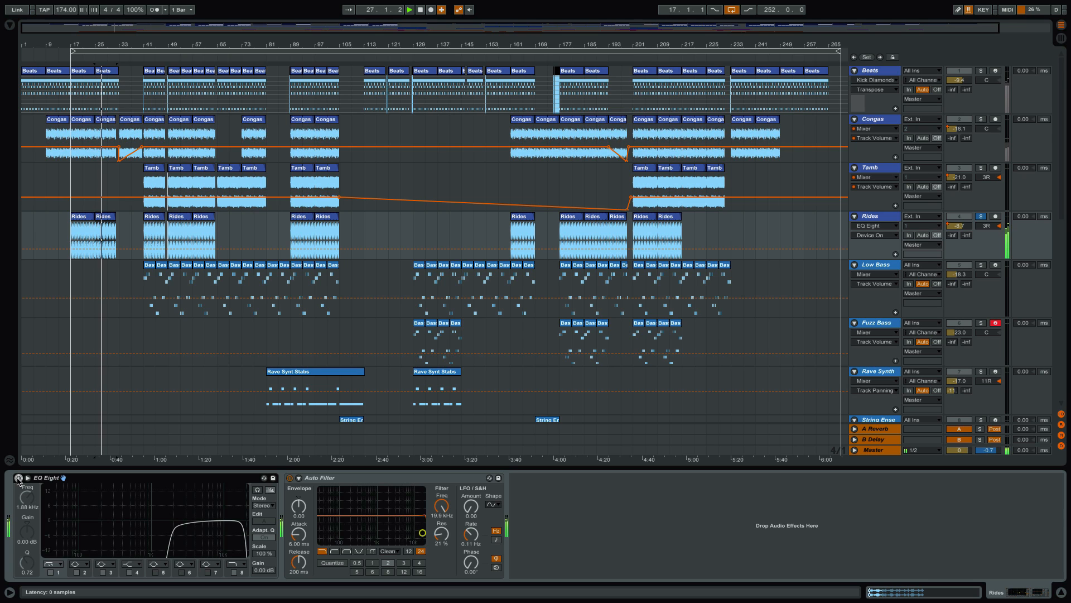
key("space")
left_click(19, 478)
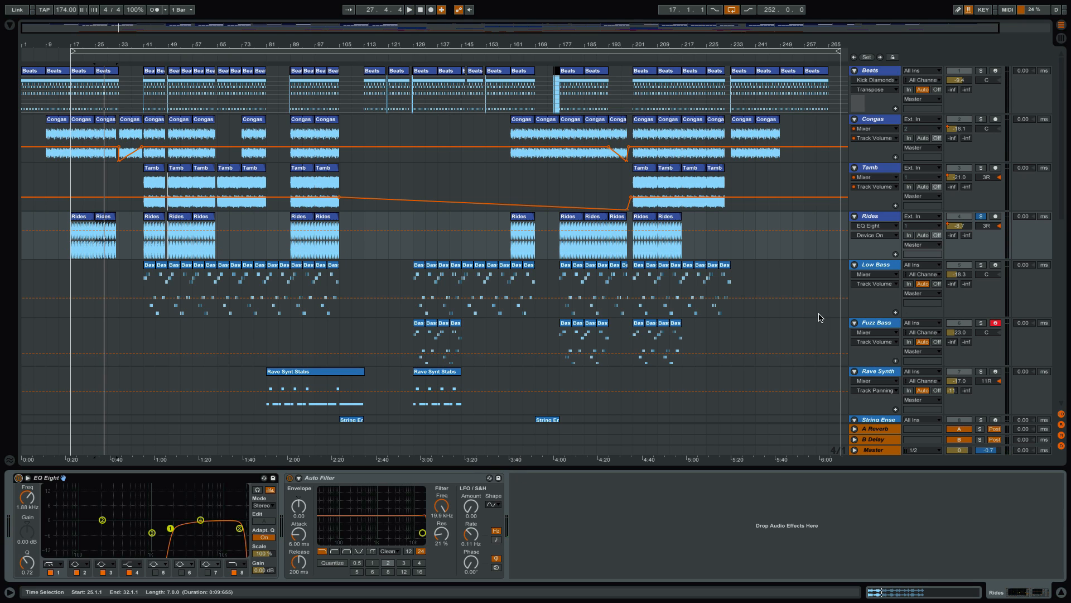
Play the Beats, Congas and Rides tracks soloed together, and clear all solos after listening
left_click(981, 118)
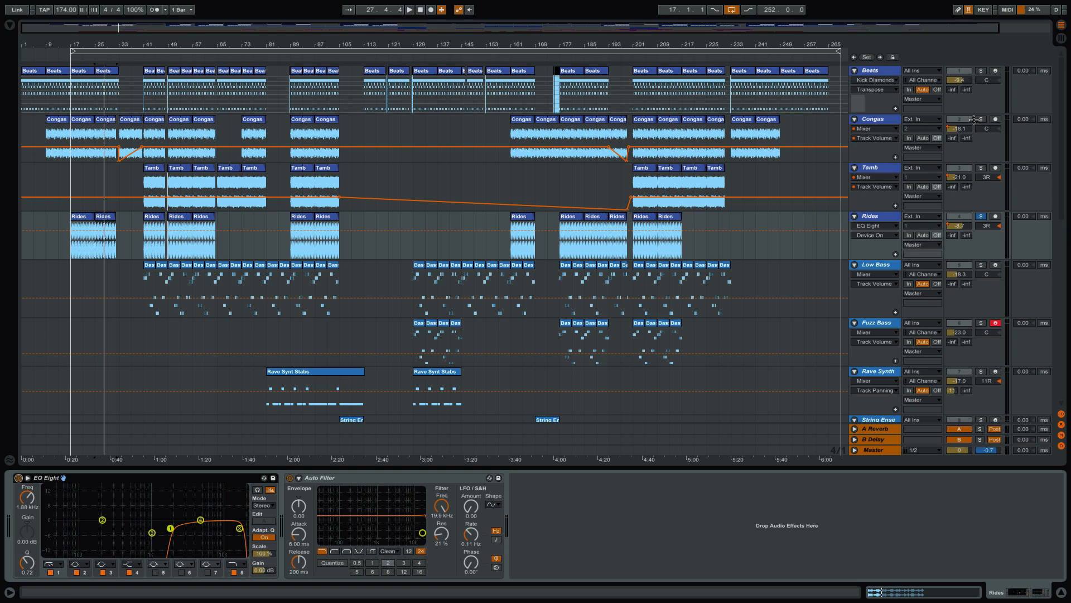
key("space")
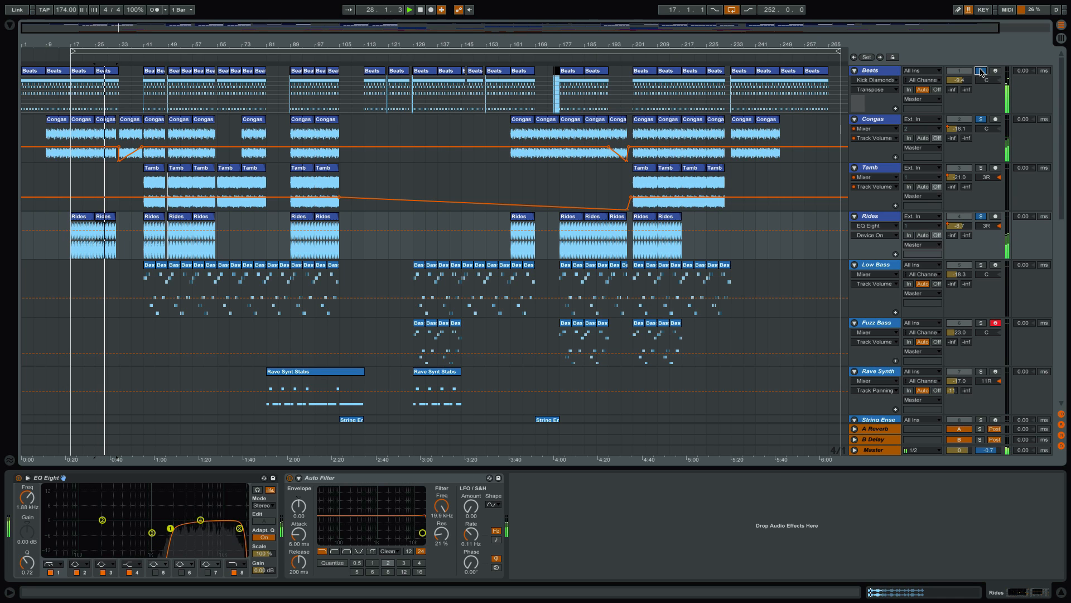
key("space")
left_click(982, 72)
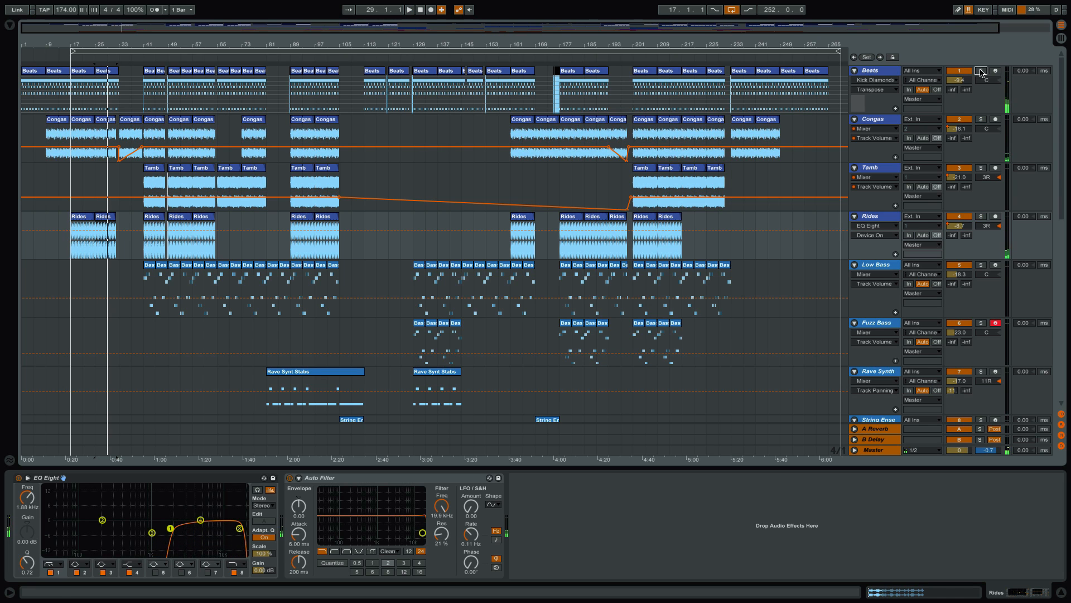
Select the whole loop range starting at bar 17 across the arrangement
left_click_drag(119, 48, 342, 148)
scroll(411, 156, "down", 2)
scroll(411, 156, "down", 5)
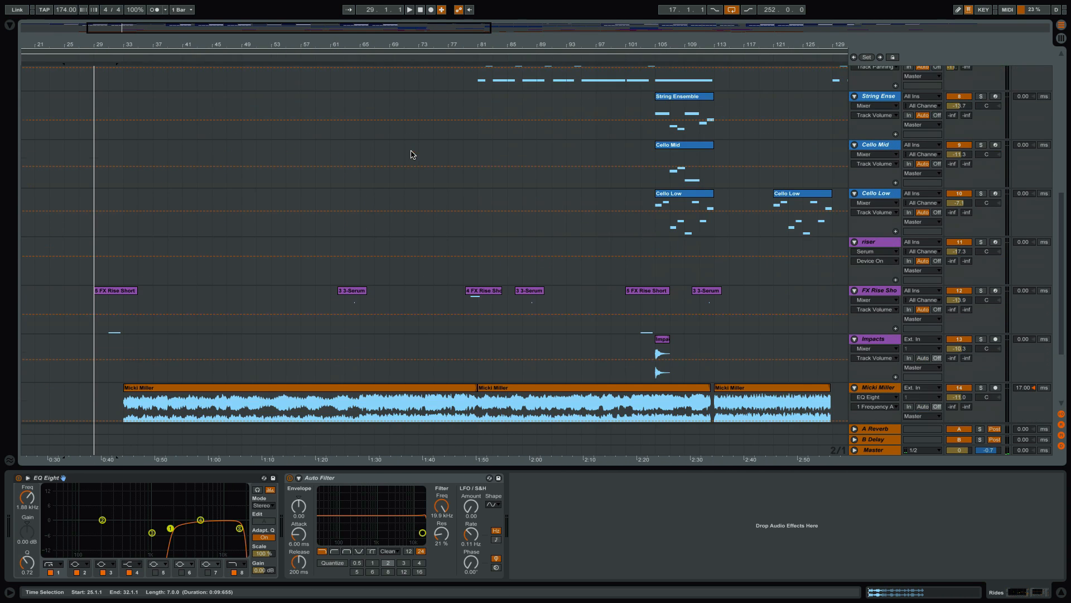
scroll(177, 375, "down", 3)
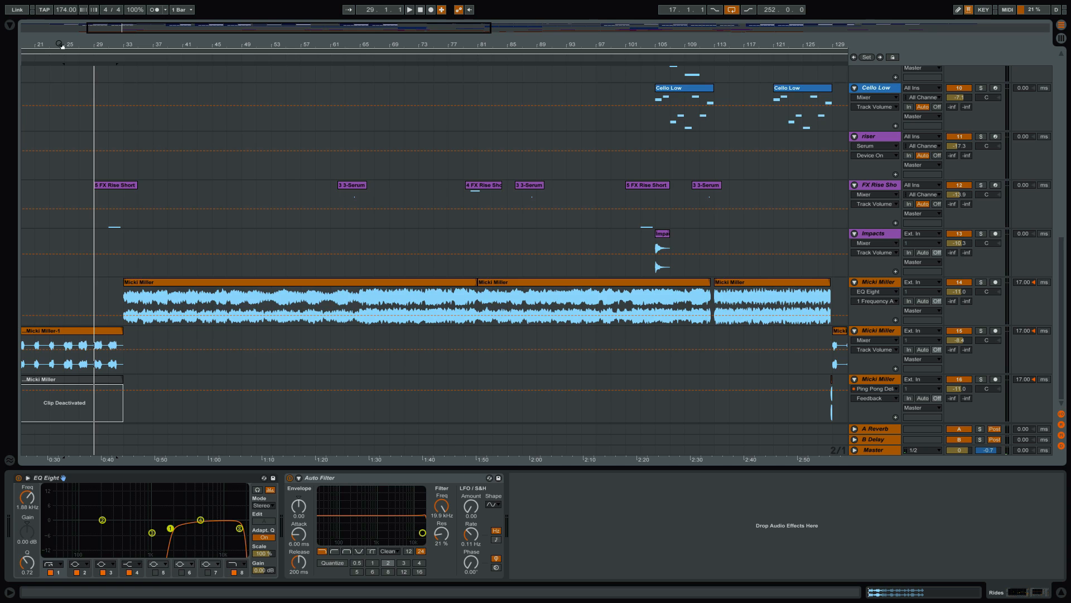
left_click_drag(60, 45, 107, 4)
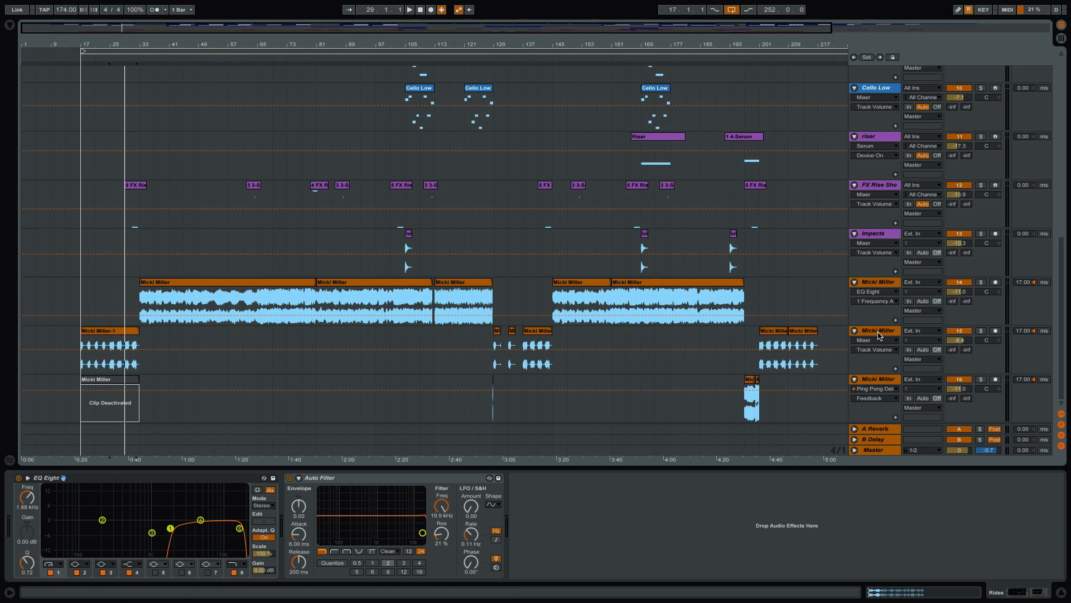
left_click(626, 54)
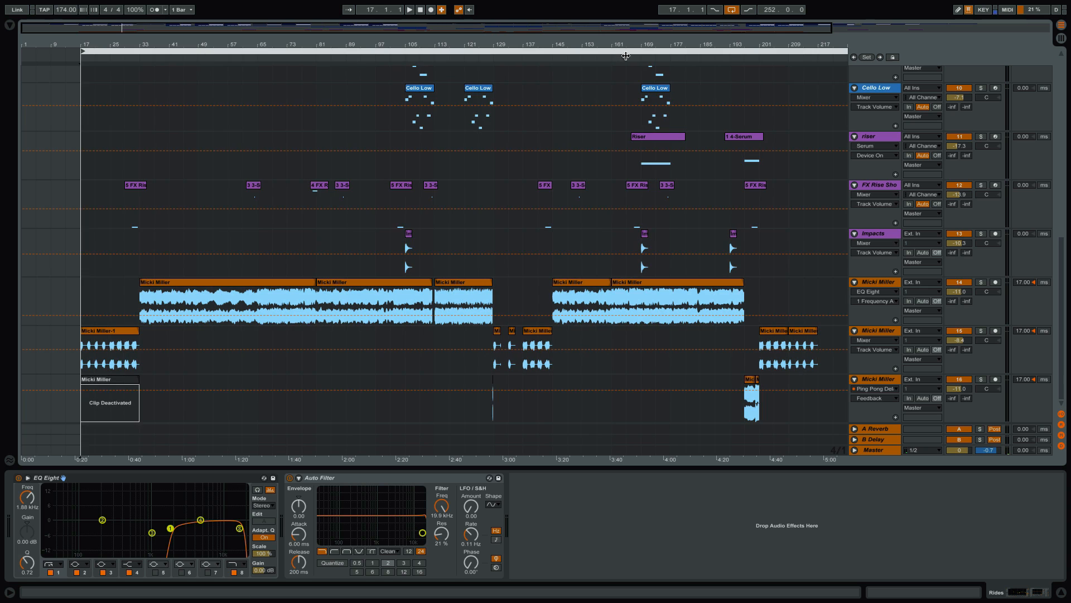
Move the loop's start to bar 9 and play the arrangement from there
scroll(985, 81, "up", 15)
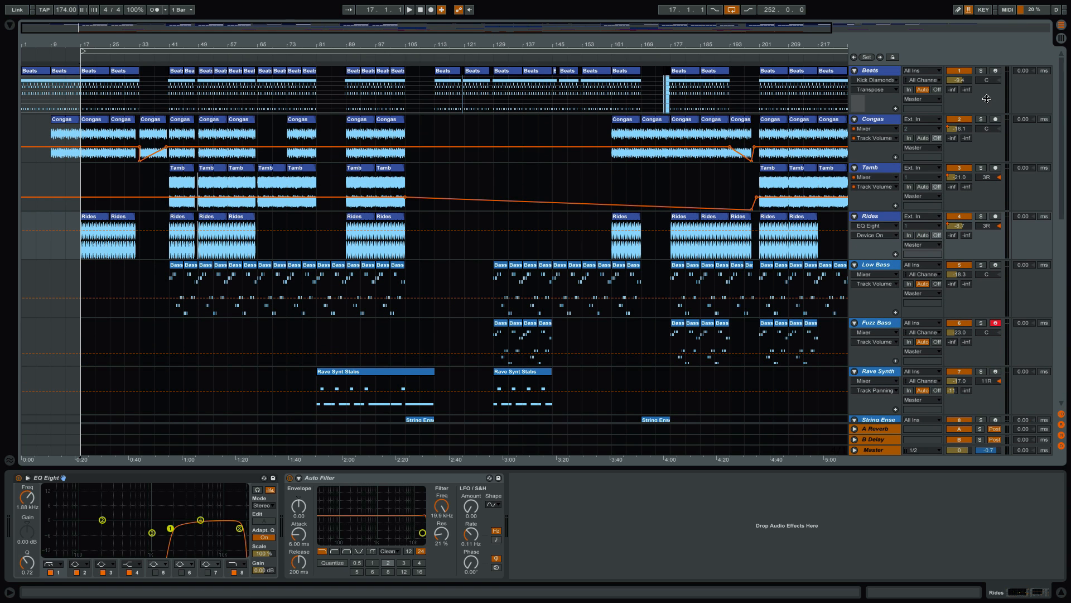
scroll(986, 99, "down", 5)
scroll(987, 101, "up", 5)
left_click_drag(83, 51, 57, 53)
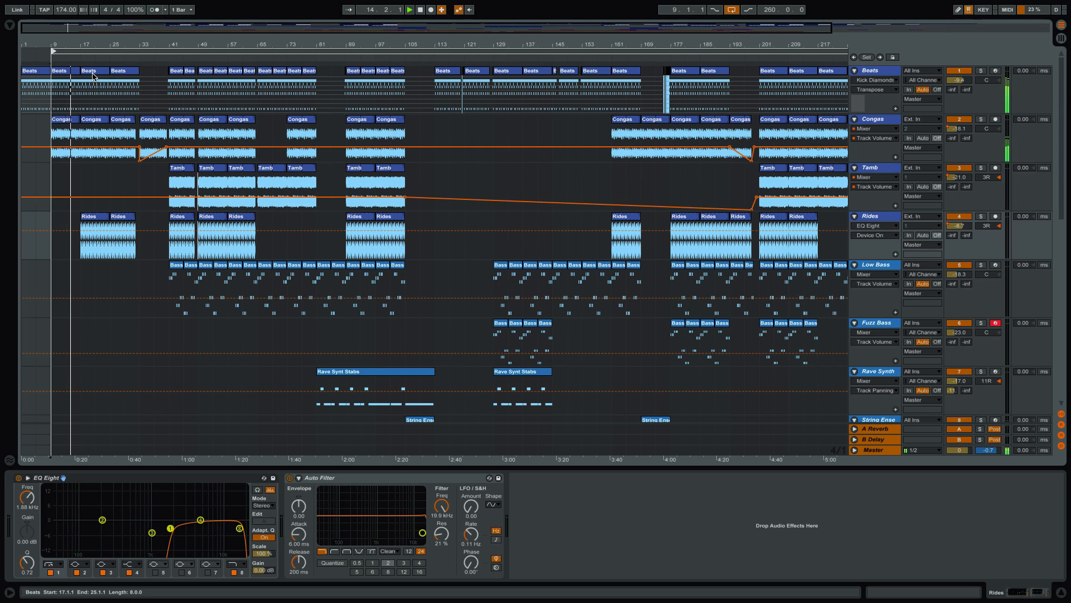
Examine the effect chain of the second vocal track and the waveform of its clip at bar 17 during playback
scroll(420, 184, "down", 5)
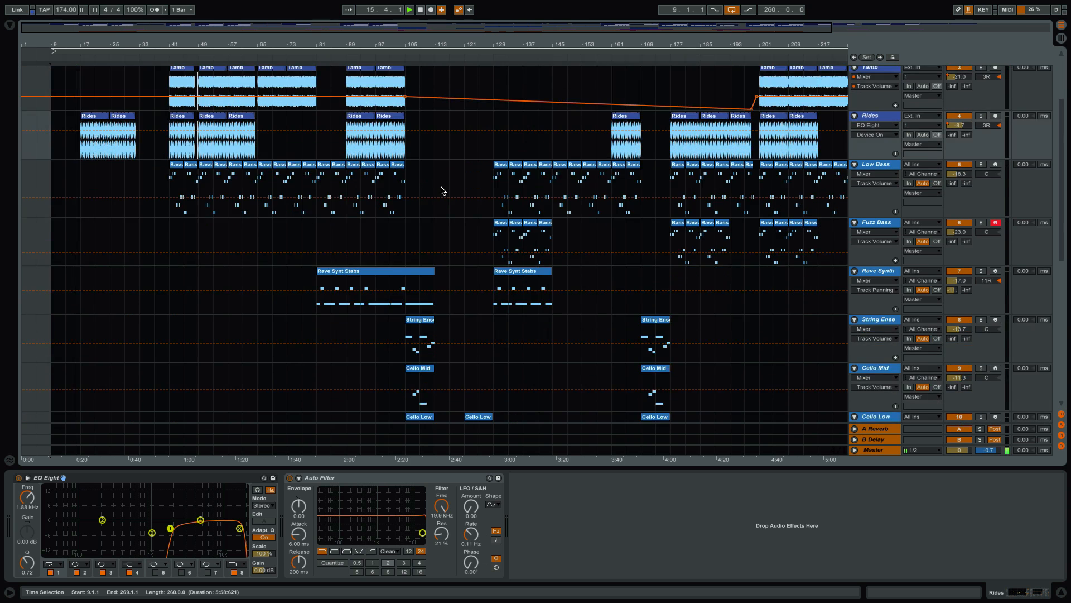
scroll(440, 190, "down", 3)
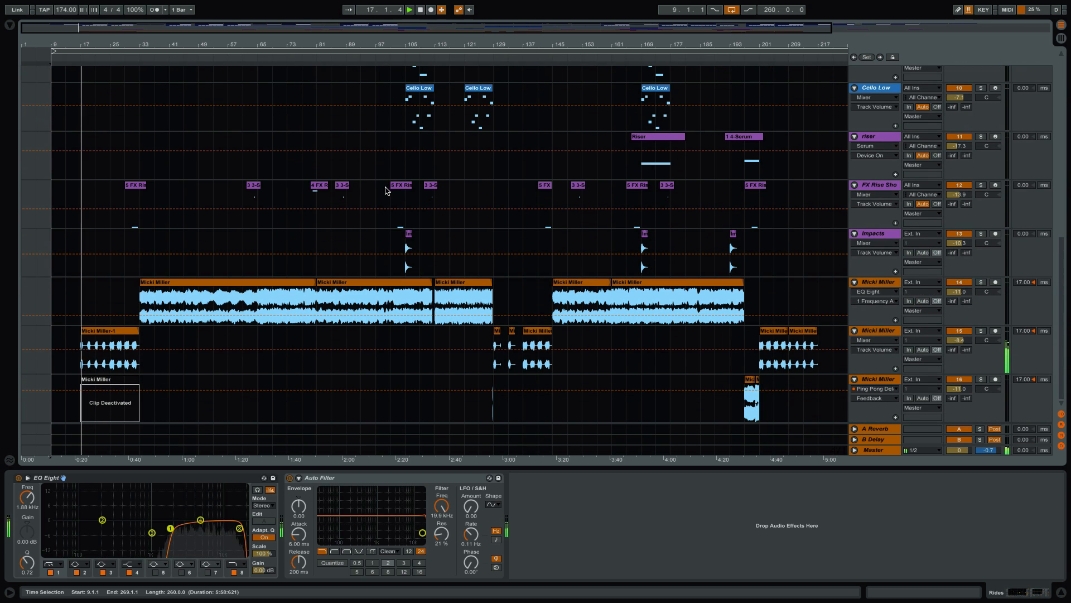
left_click(877, 331)
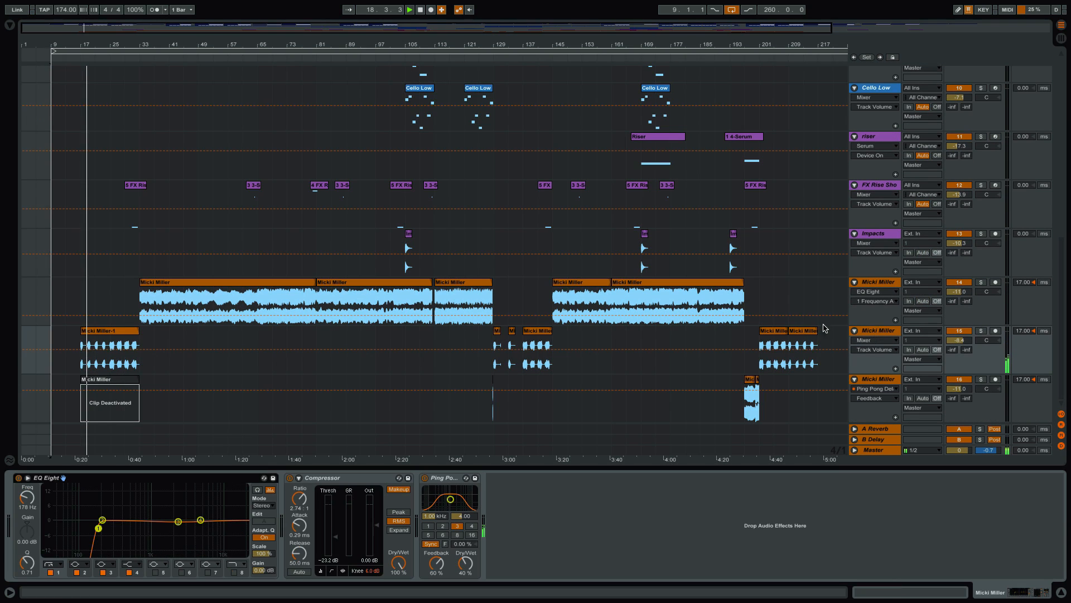
double_click(112, 330)
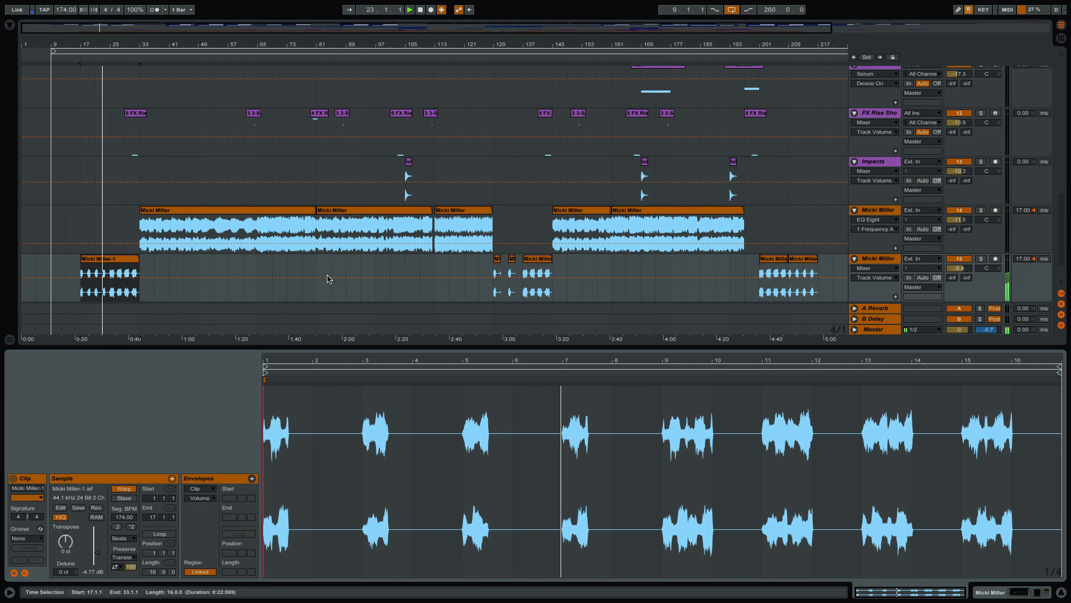
left_click_drag(138, 45, 113, 46)
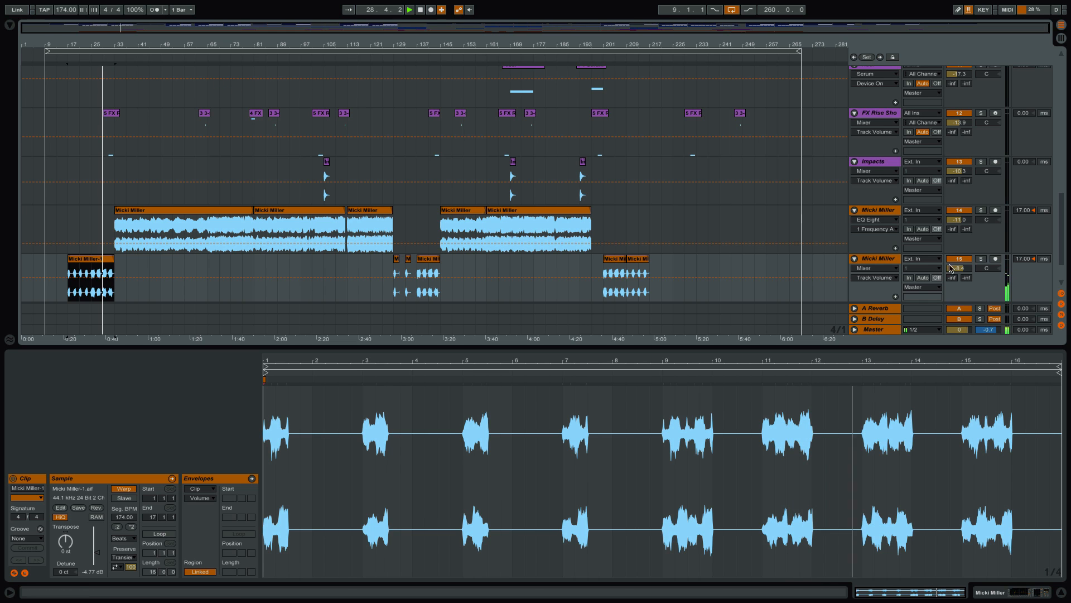
Inspect the FX Rise Short track's Serum patch in its plug-in window, and close the window
scroll(966, 258, "up", 5)
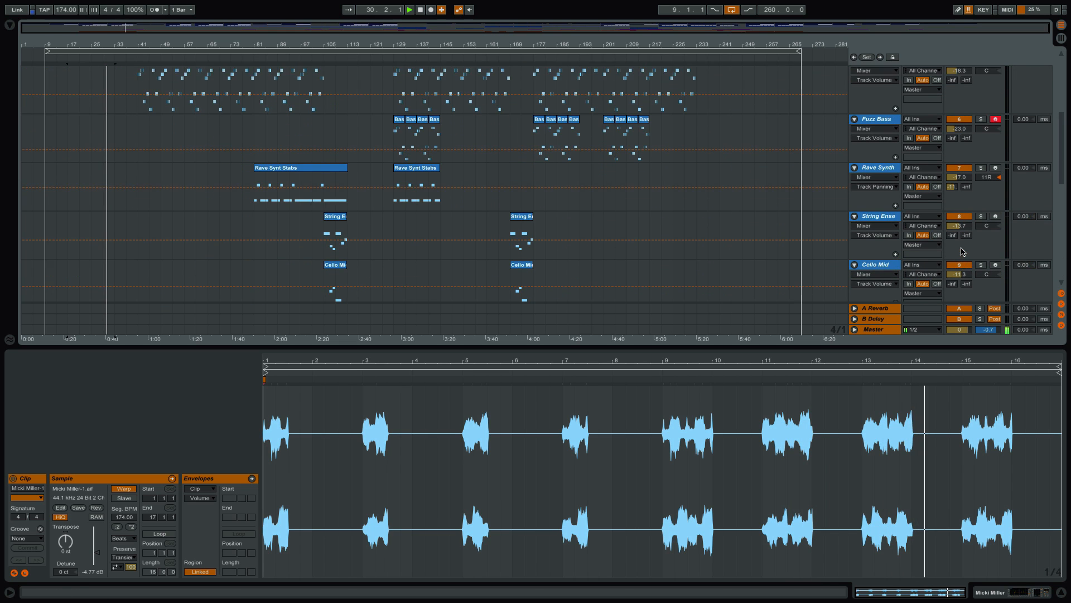
scroll(961, 251, "down", 1)
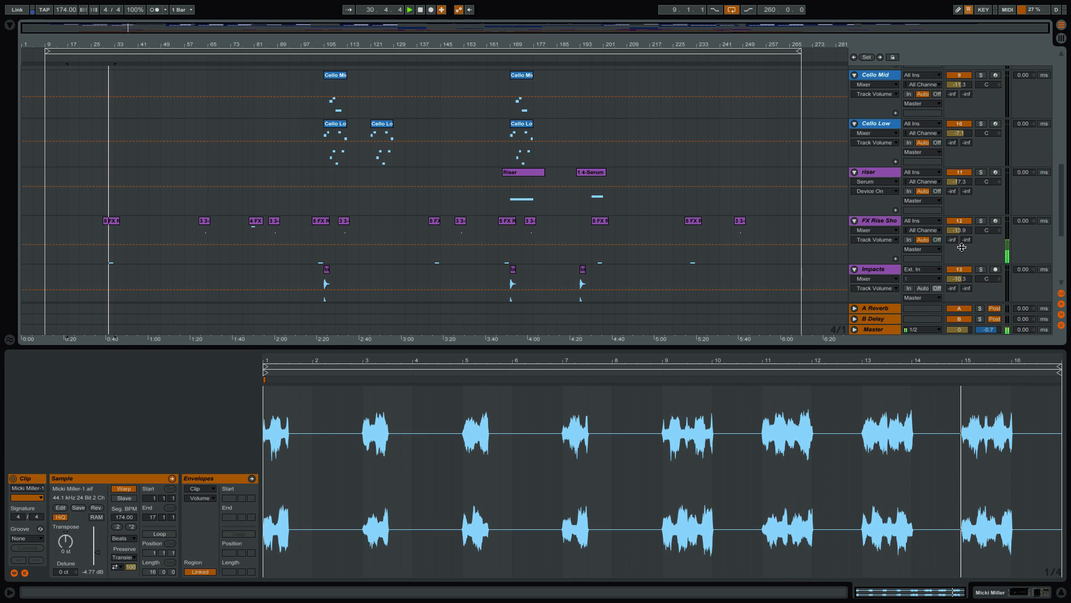
left_click(881, 221)
left_click(36, 478)
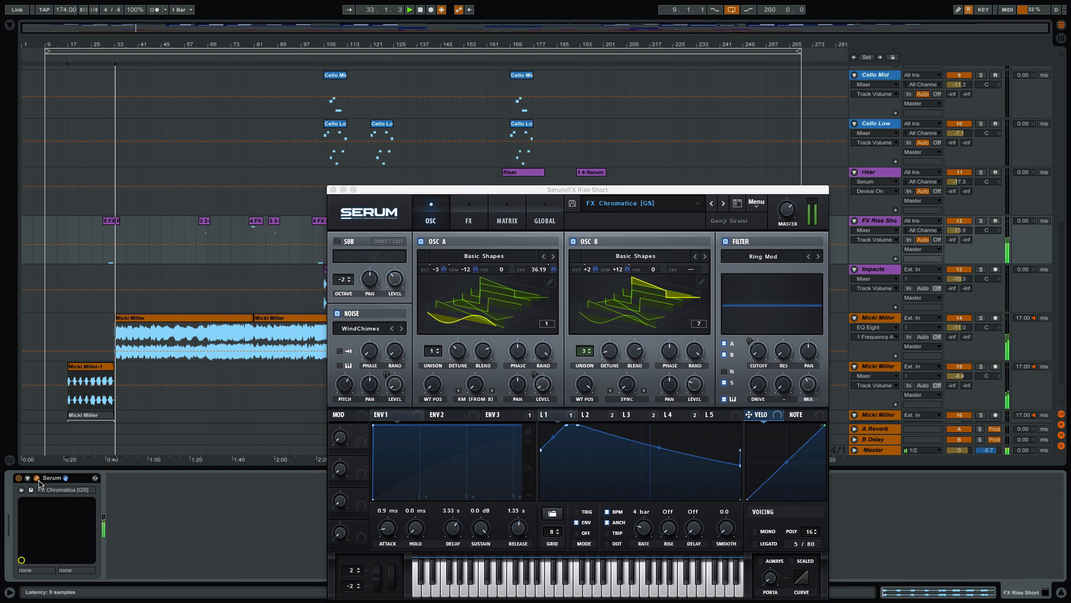
left_click(334, 190)
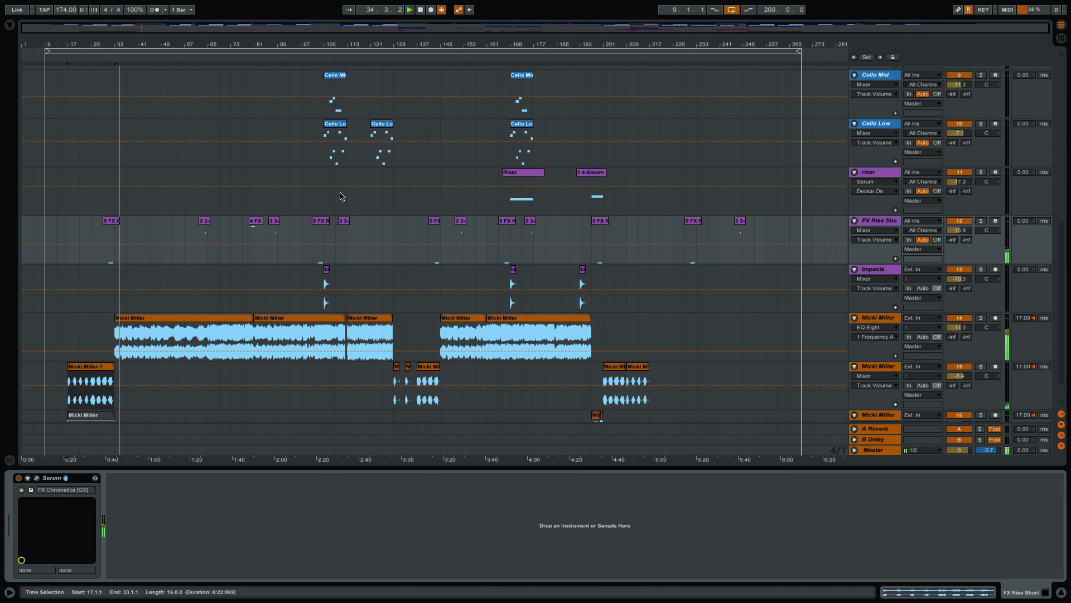
Play the section from bar 41 and examine the drum and bass clips around the breaks before bars 41 and 49
scroll(330, 190, "up", 10)
scroll(329, 187, "up", 5)
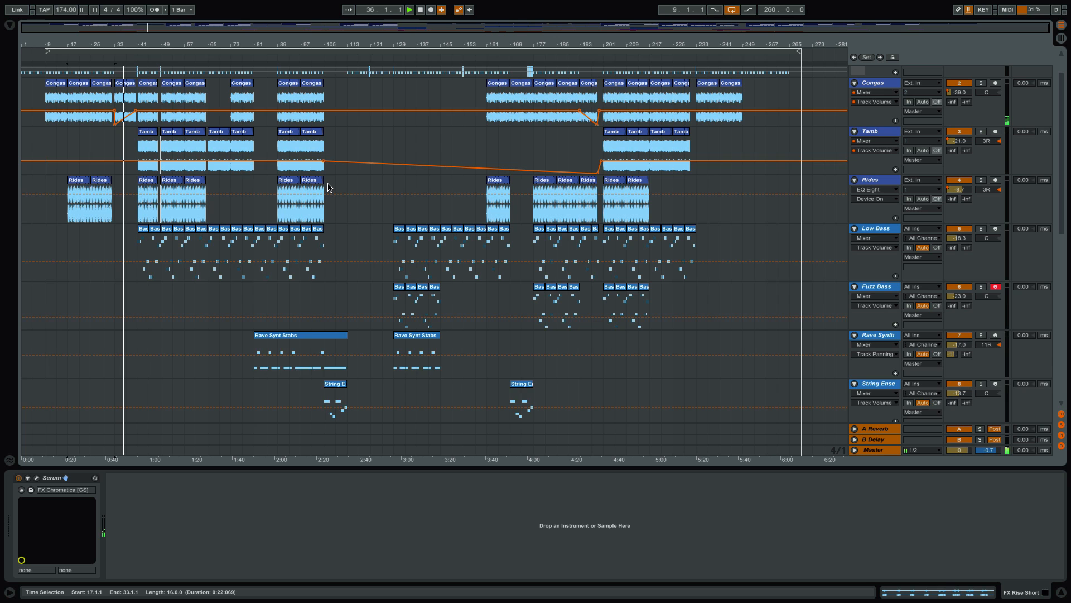
left_click_drag(136, 45, 167, 156)
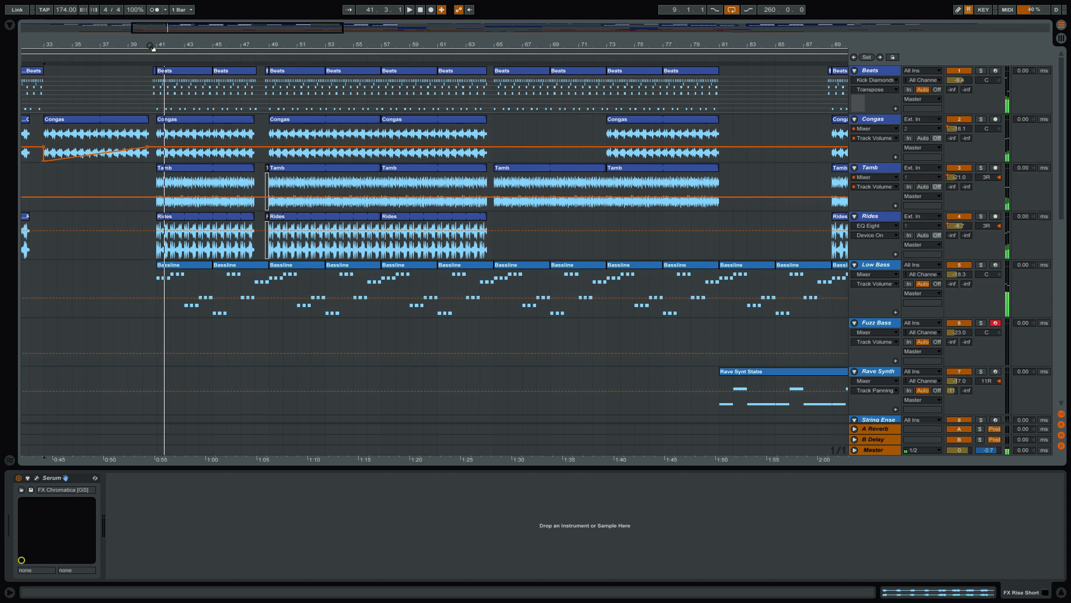
left_click_drag(150, 45, 184, 43)
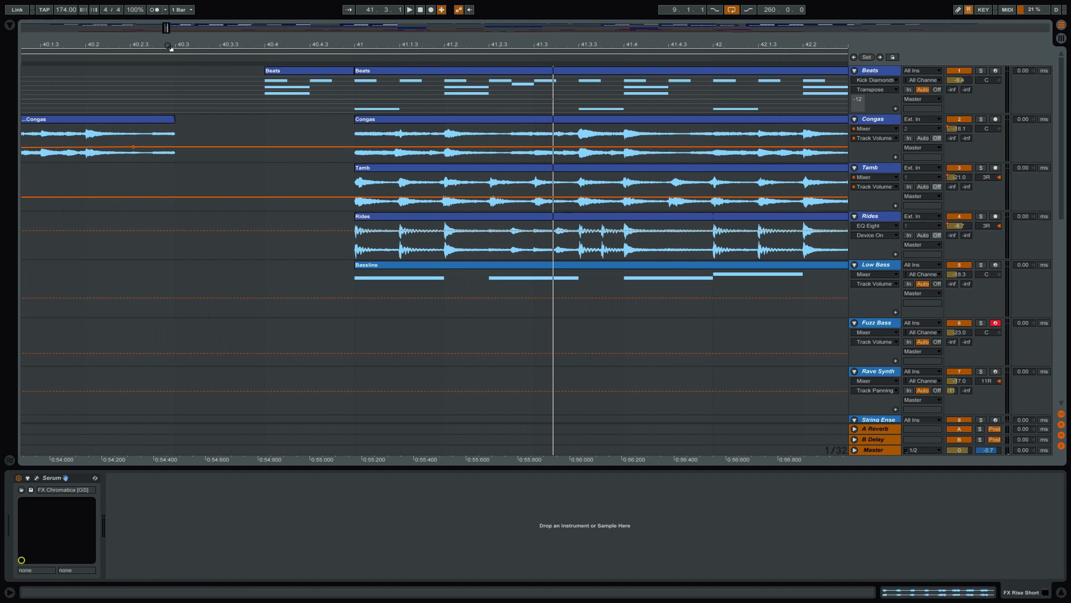
left_click_drag(168, 46, 169, 28)
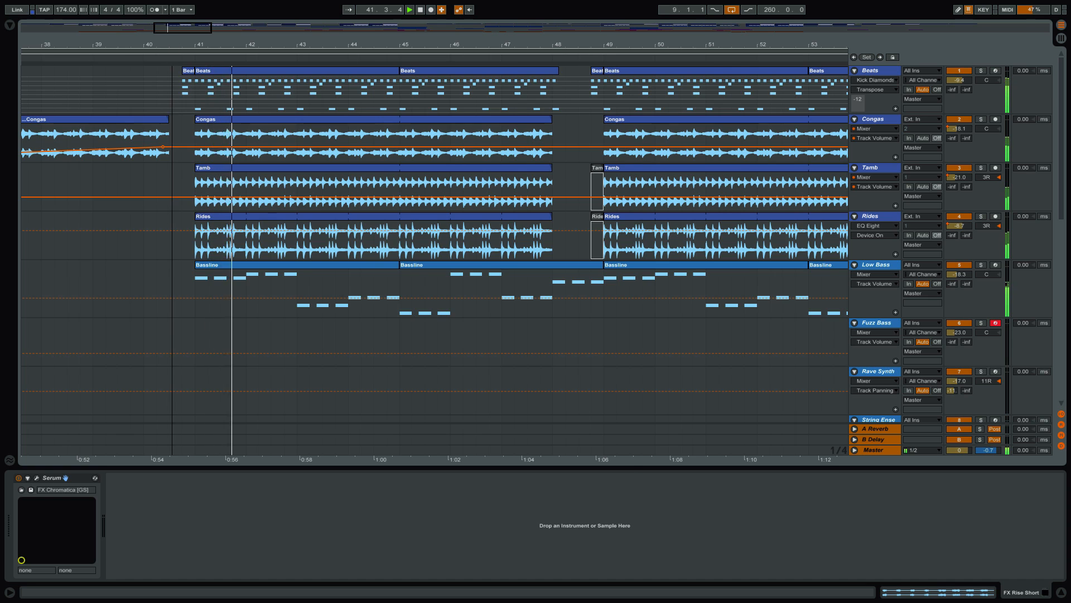
left_click_drag(172, 46, 172, 34)
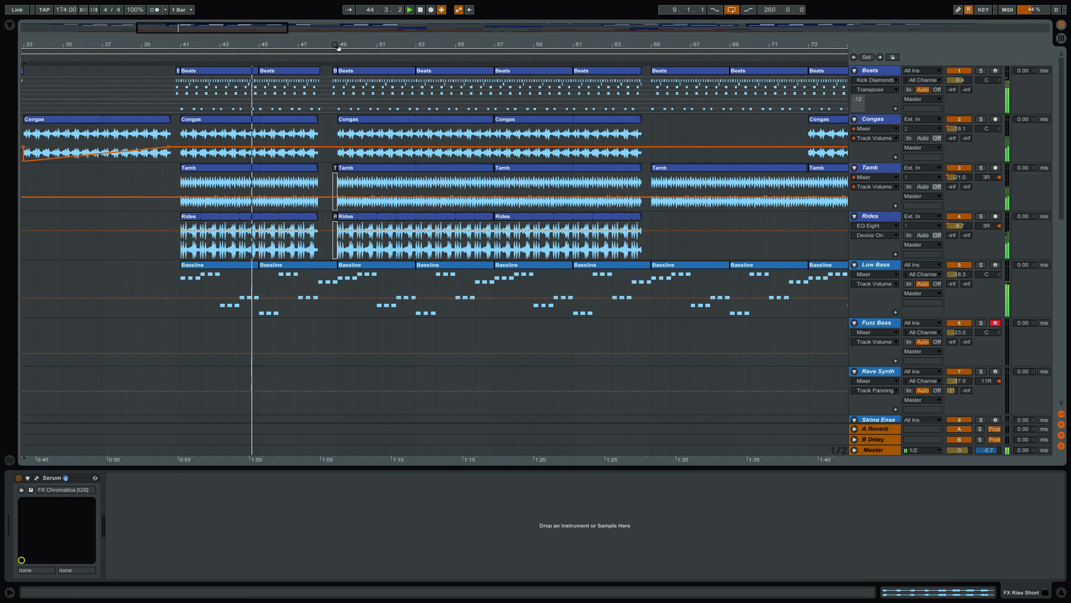
scroll(340, 81, "up", 5)
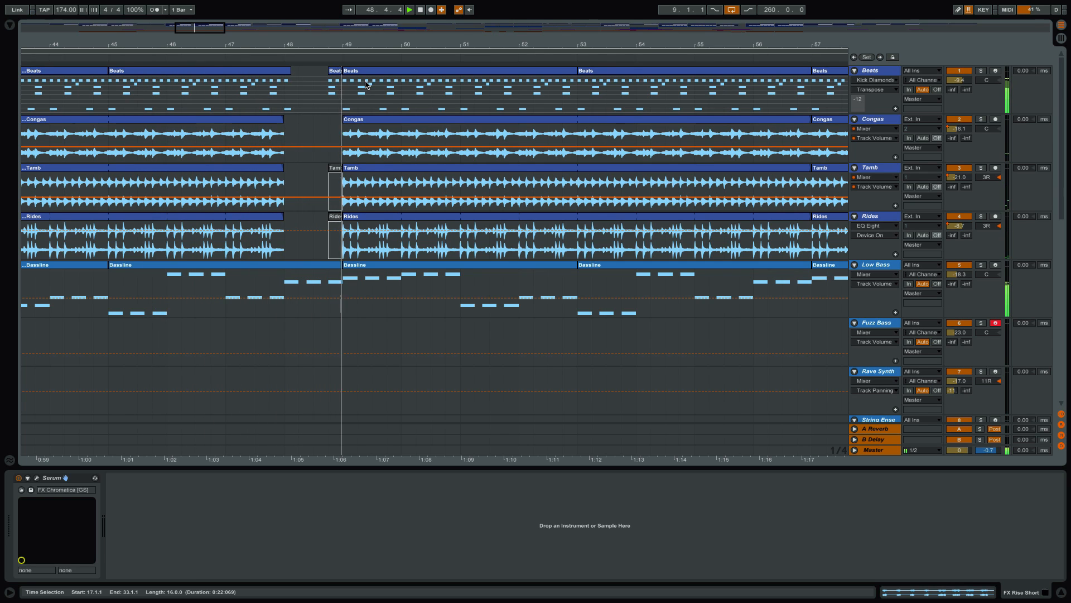
Inspect the Low Bass track's devices and its Reaktor 6 Razor patch, and close the plug-in window
left_click(885, 266)
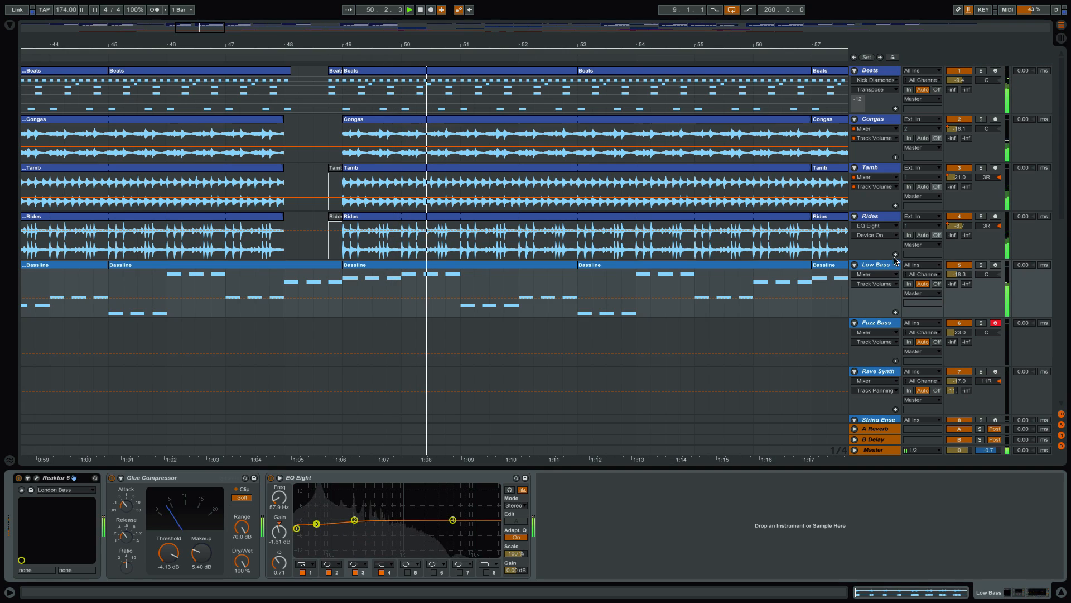
left_click(37, 478)
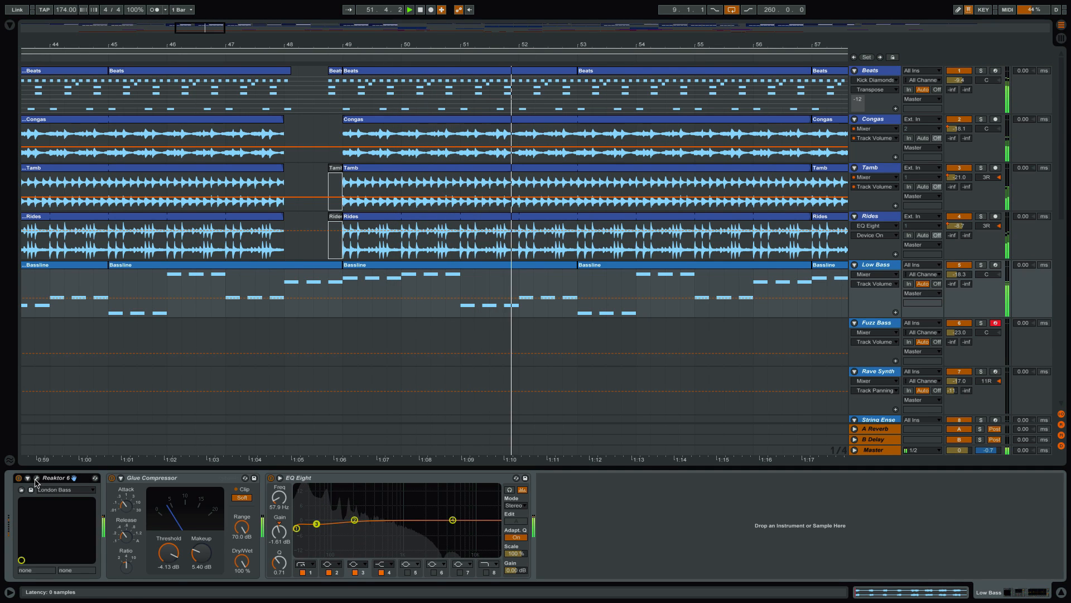
left_click_drag(591, 155, 289, 154)
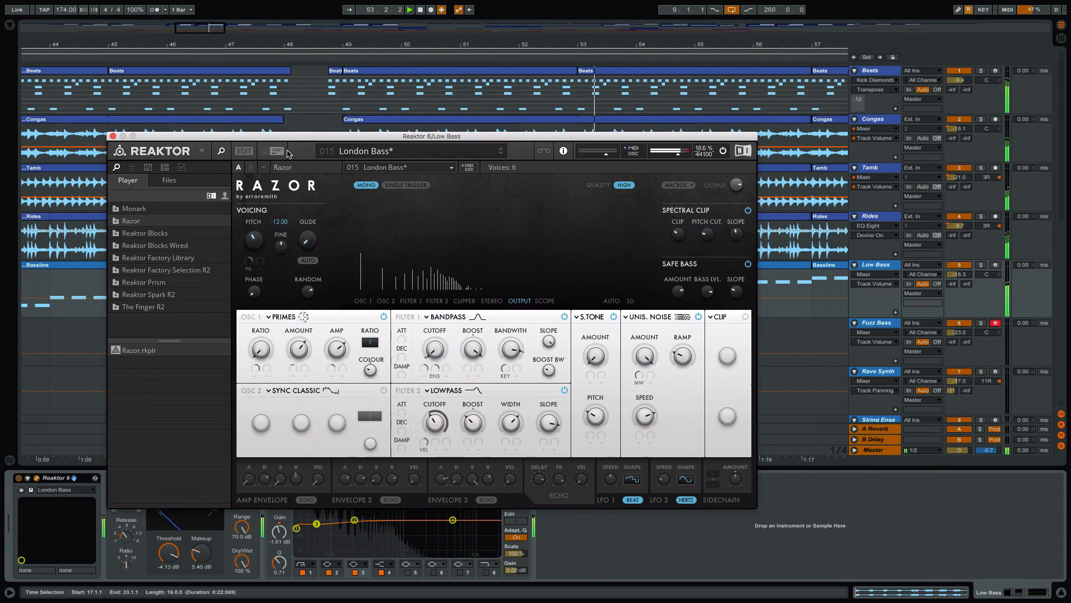
left_click(113, 136)
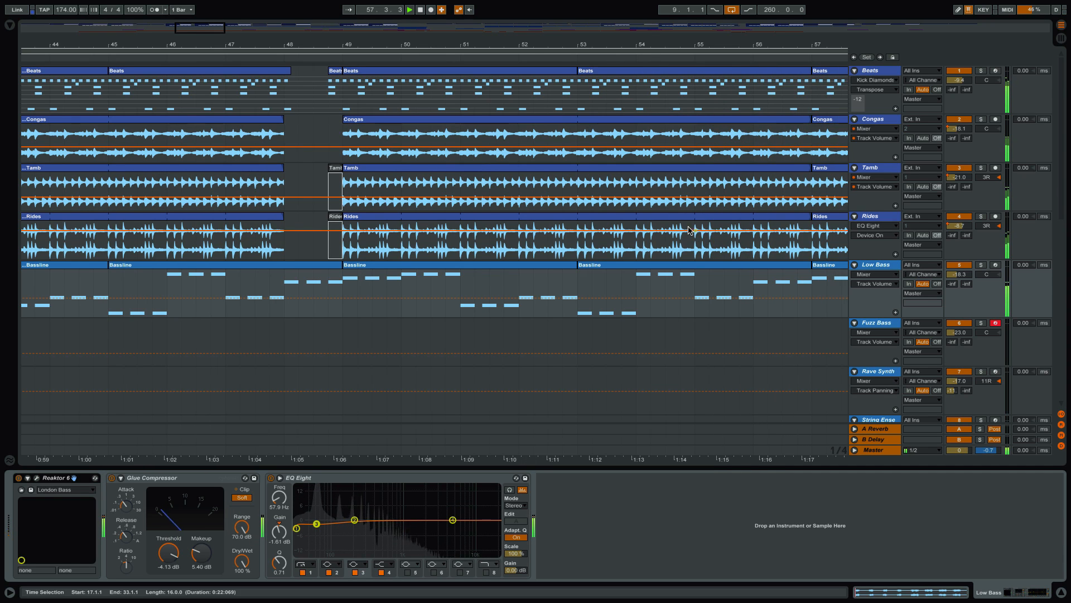
Shift the loop start to 8.3.1 and audition the Tamb track in solo, clearing the solo after listening
left_click_drag(379, 51, 187, 44)
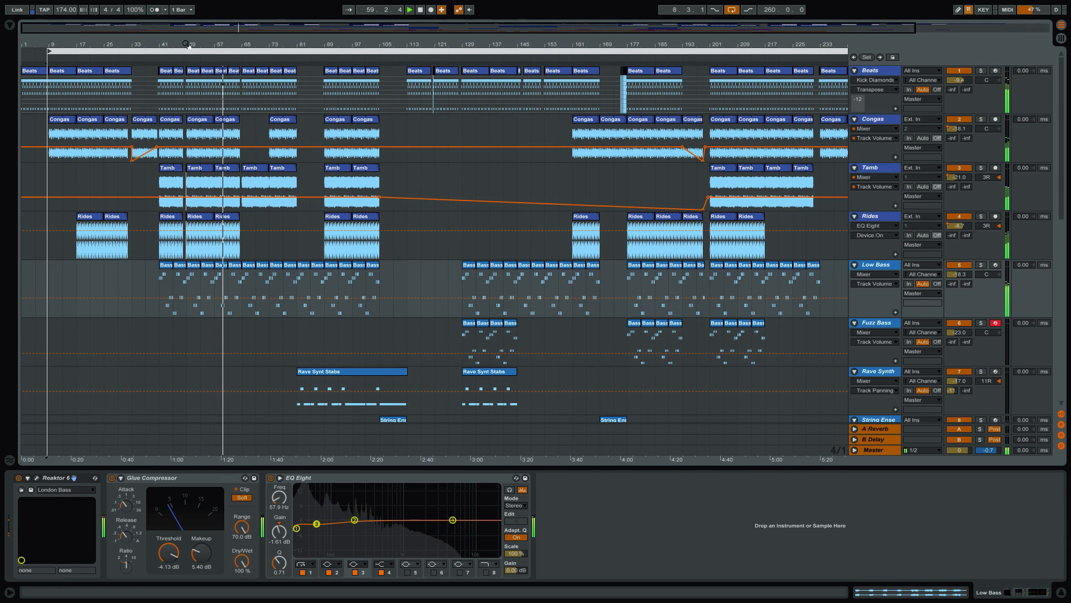
left_click(980, 168)
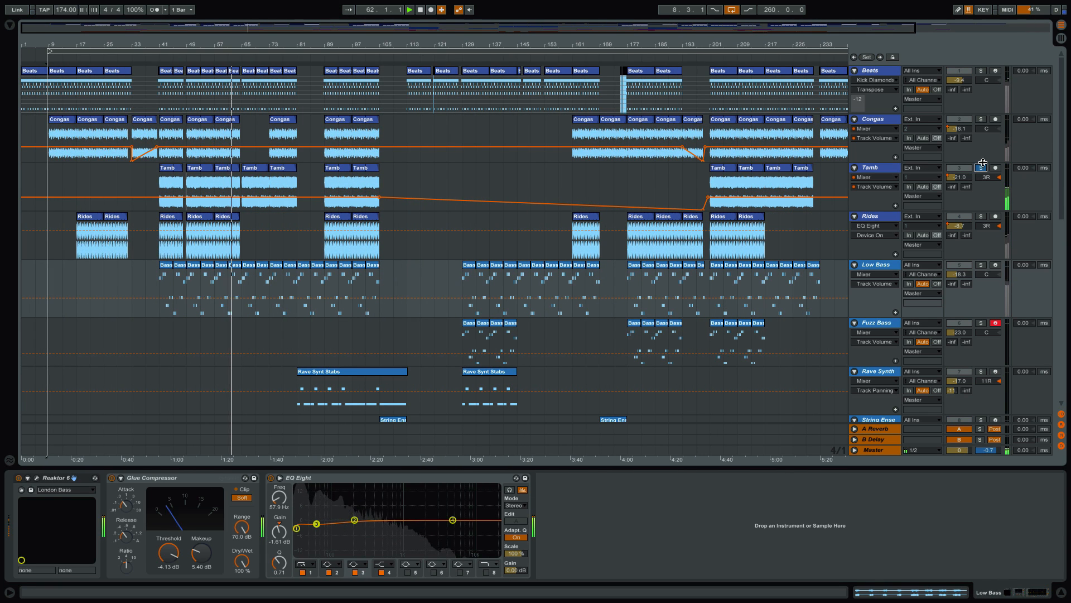
left_click(982, 169)
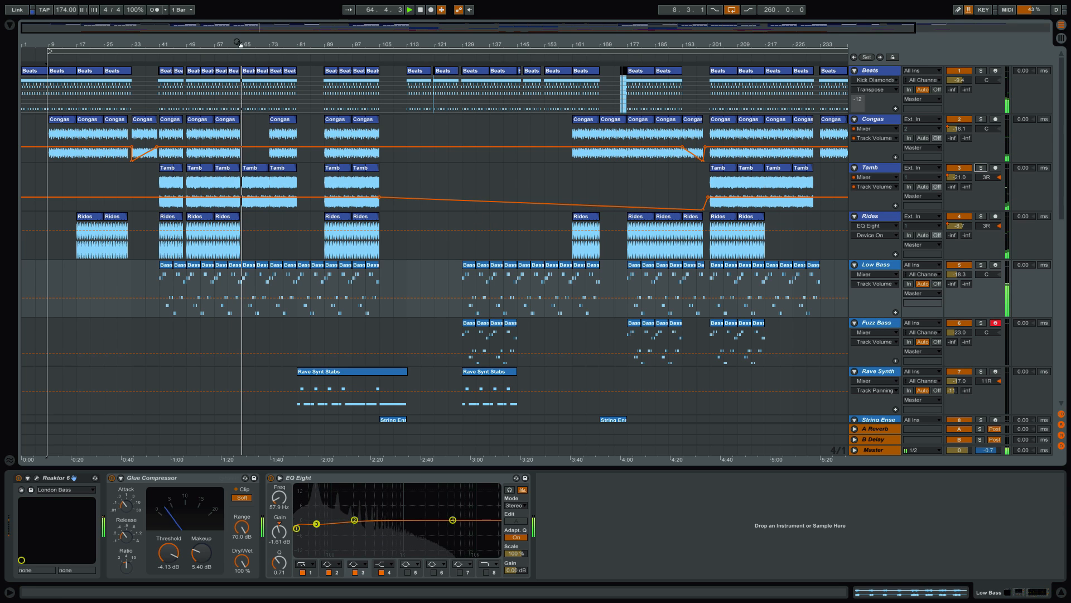
Look over the FX Rise Short clips and open the Sylenth1 instrument of the Rave Synth Stabs track
mouse_move(241, 44)
left_mouse_down()
mouse_move(303, 79)
mouse_move(261, 48)
left_mouse_up()
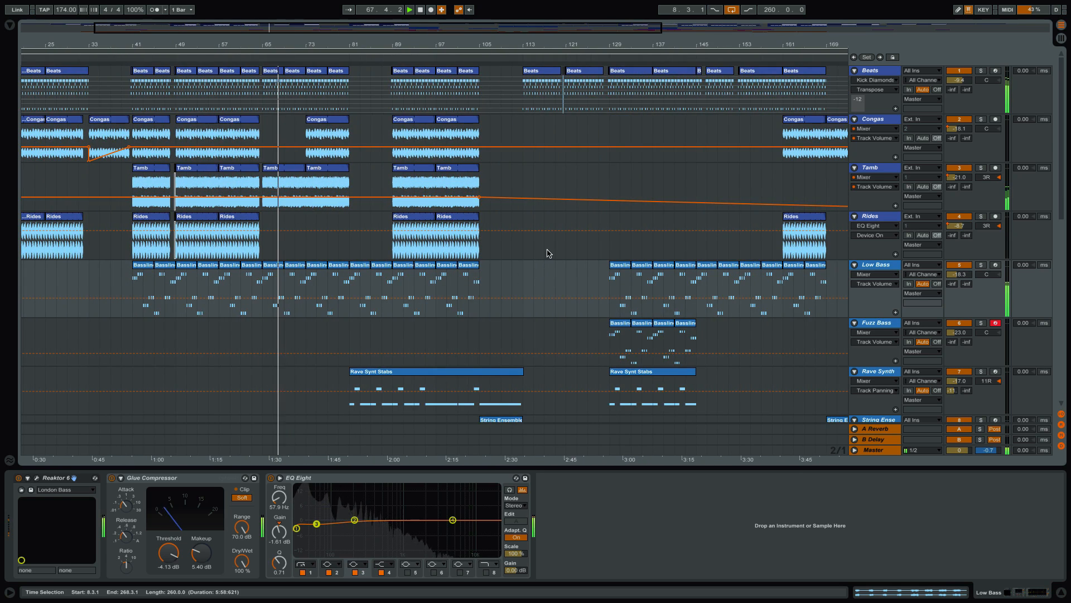
scroll(552, 249, "down", 10)
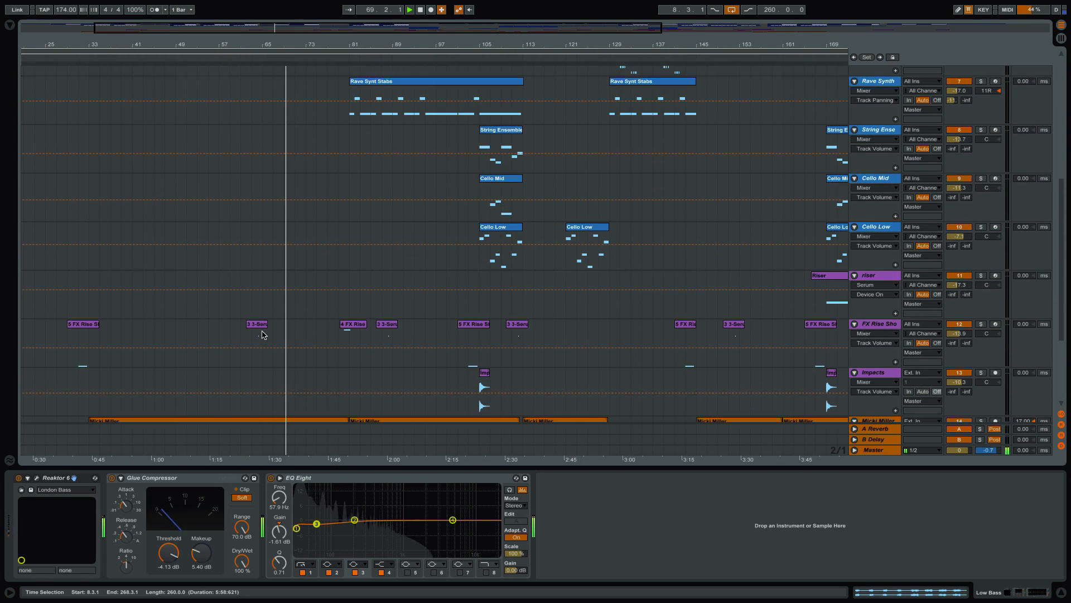
scroll(593, 275, "up", 10)
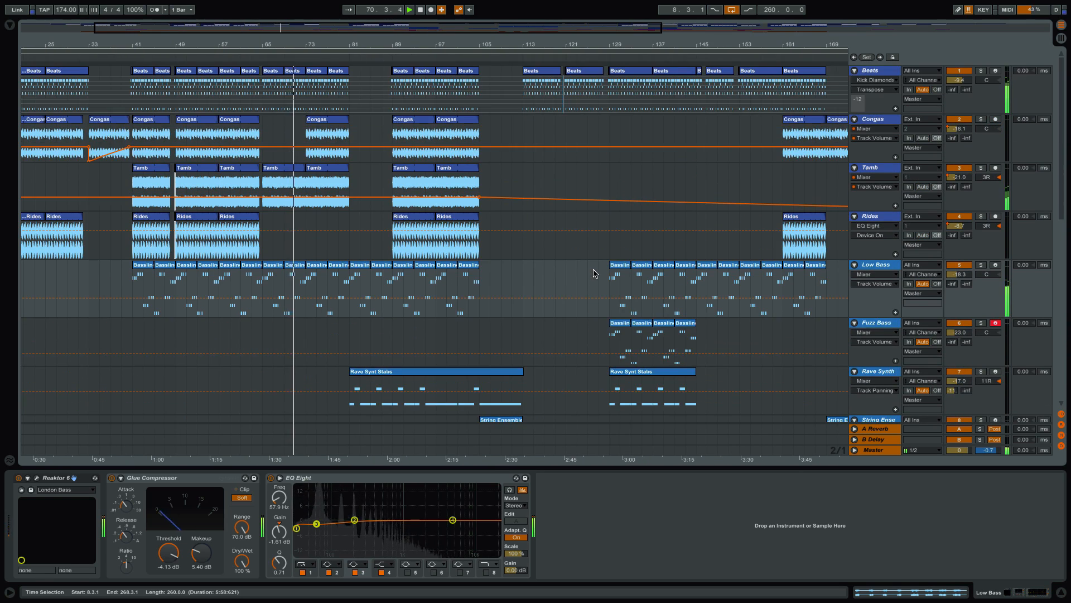
left_click(879, 371)
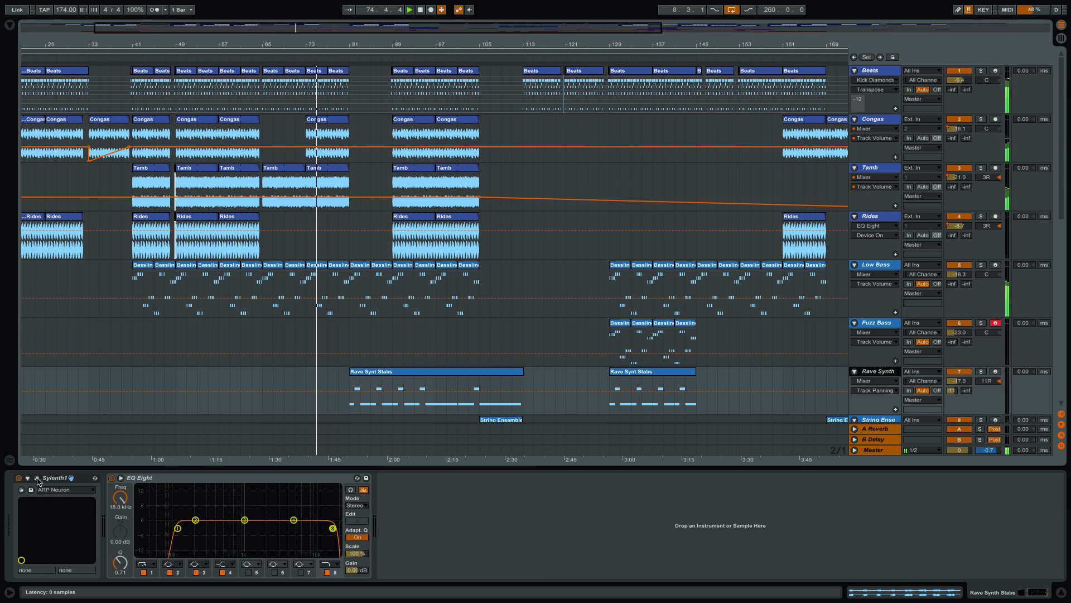
left_click(38, 479)
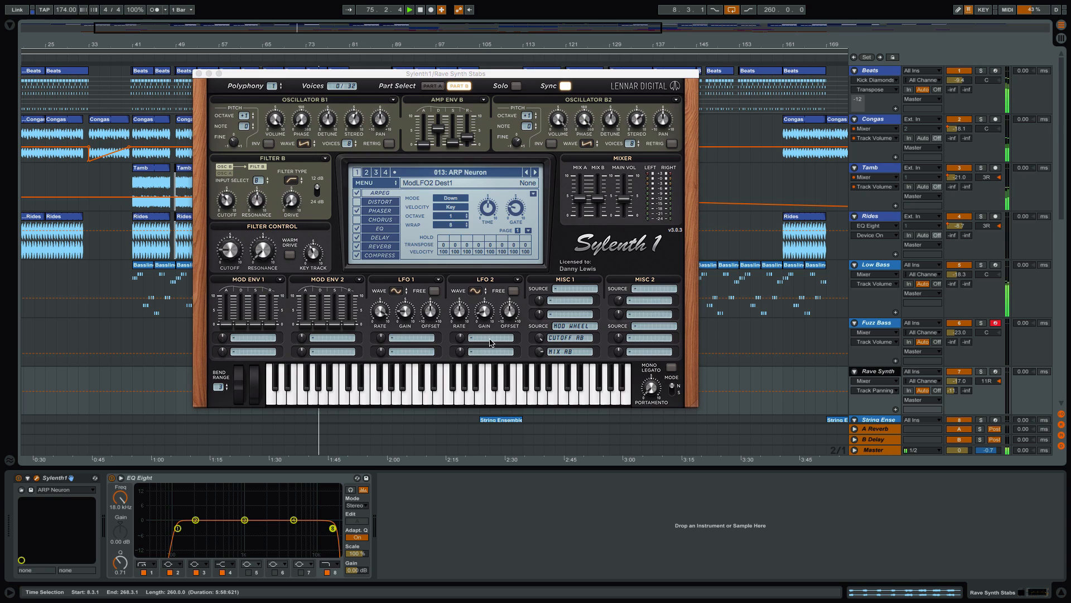
Try the Kautschuck skin on Sylenth1
left_click(378, 185)
mouse_move(391, 217)
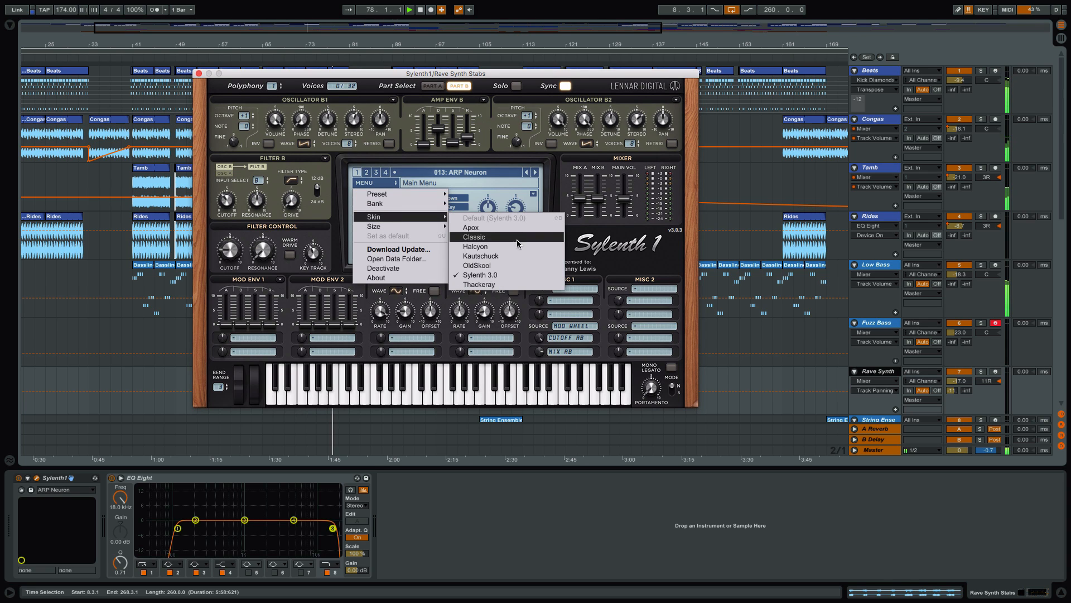
left_click(502, 256)
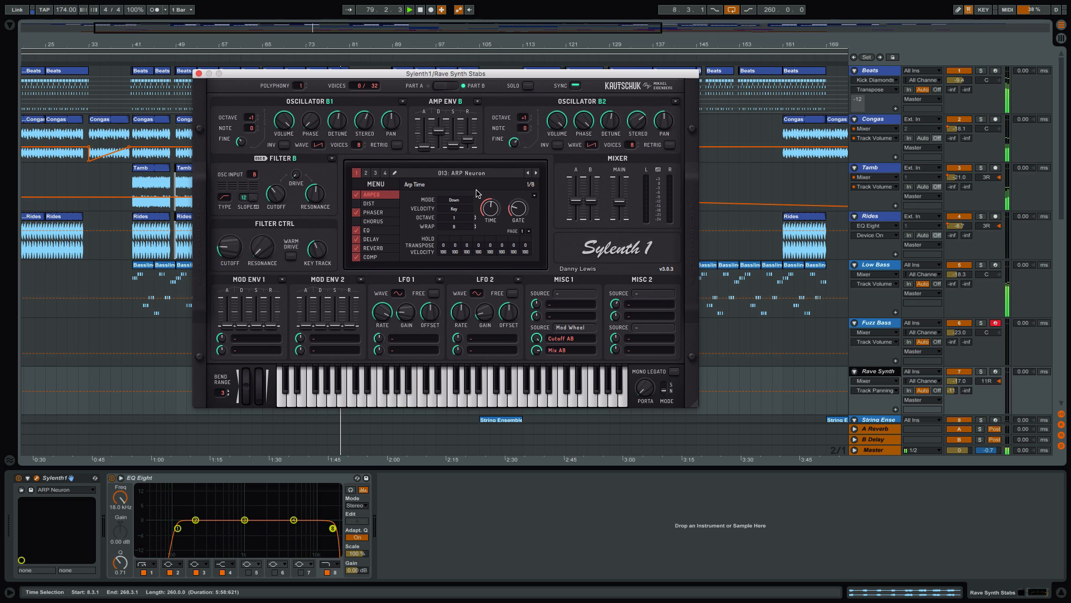
Change the Sylenth1 skin to Apox and close the plug-in window
left_click(368, 187)
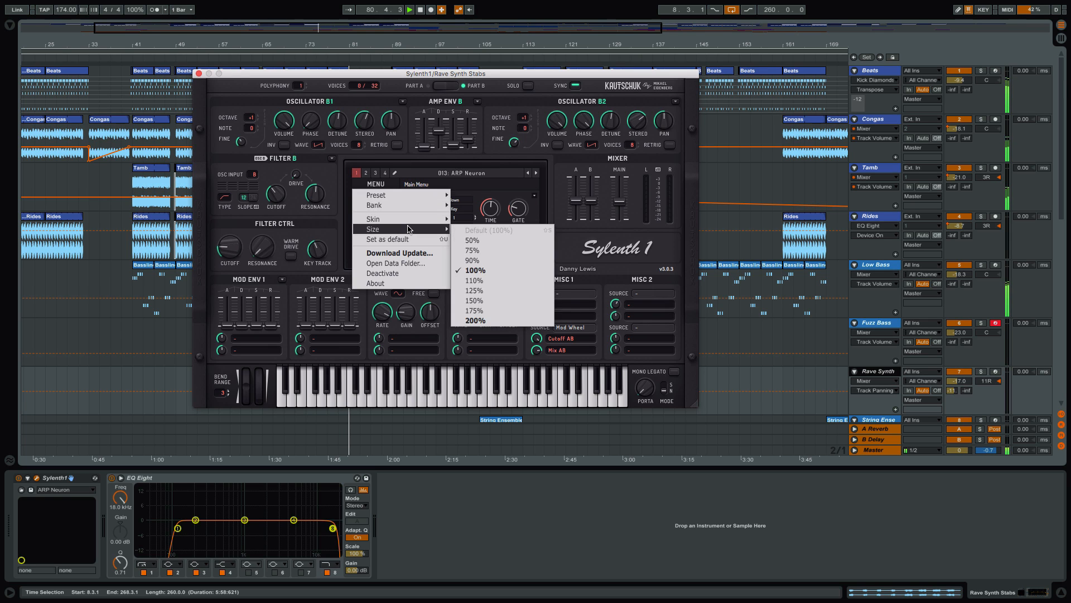
mouse_move(424, 219)
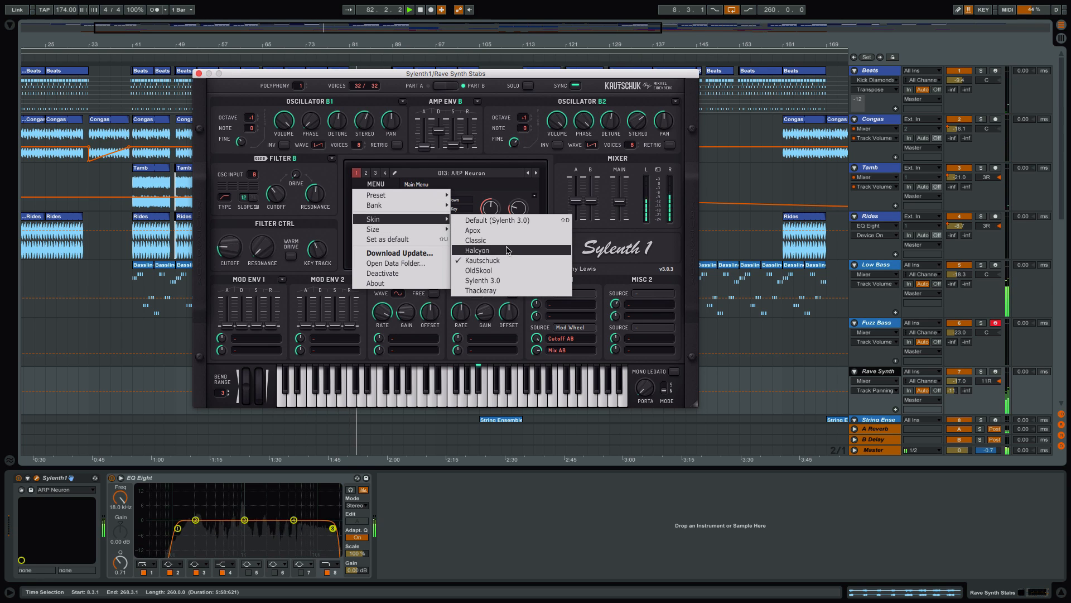
left_click(504, 230)
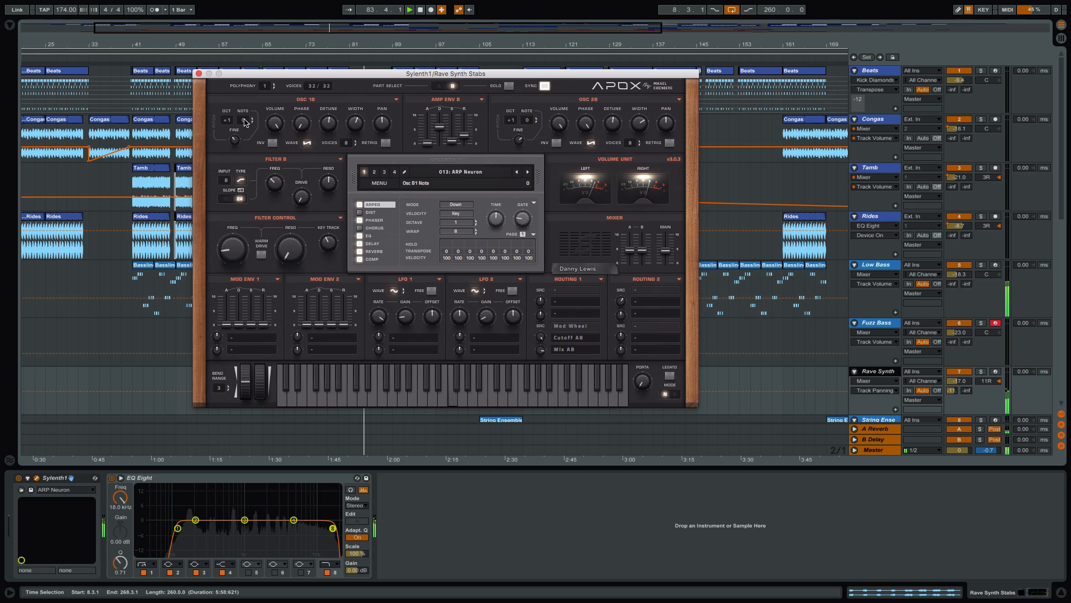
left_click(199, 74)
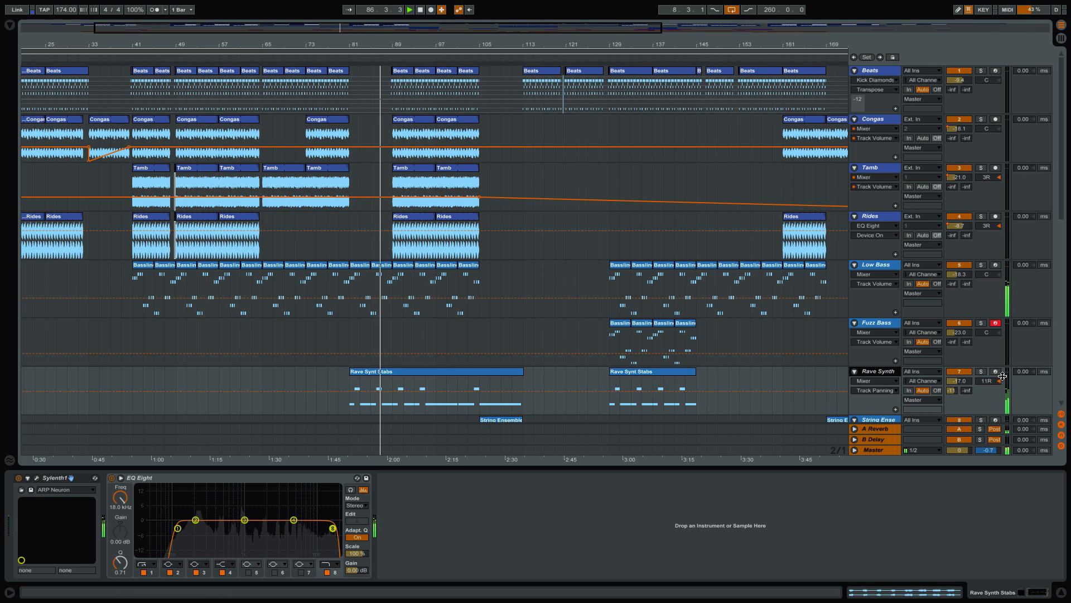
Audition the Rave Synth Stabs track in solo, clearing the solo after listening
left_click(982, 373)
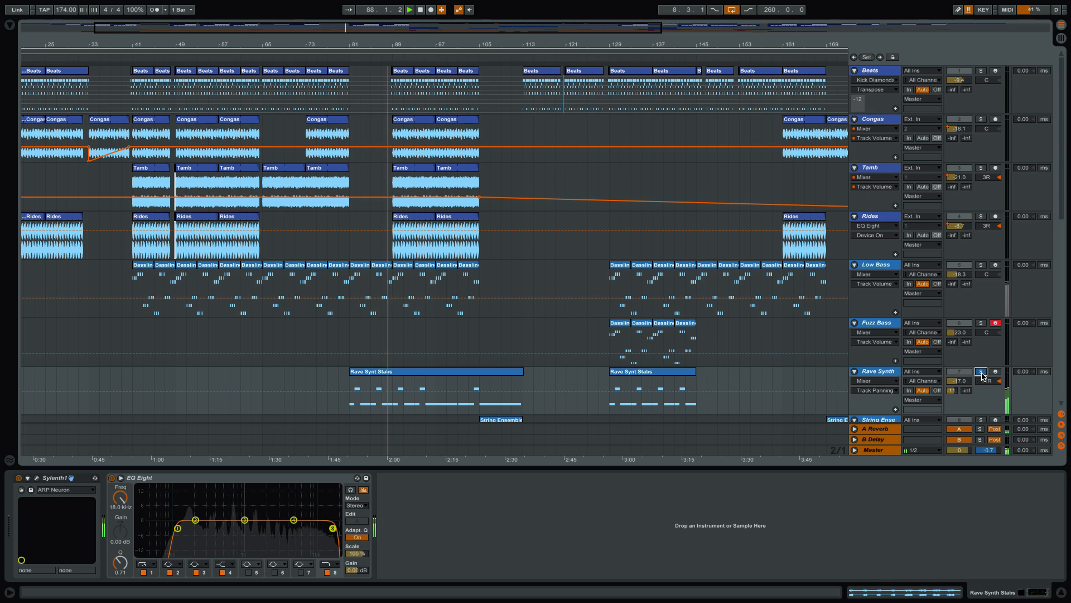
left_click(982, 373)
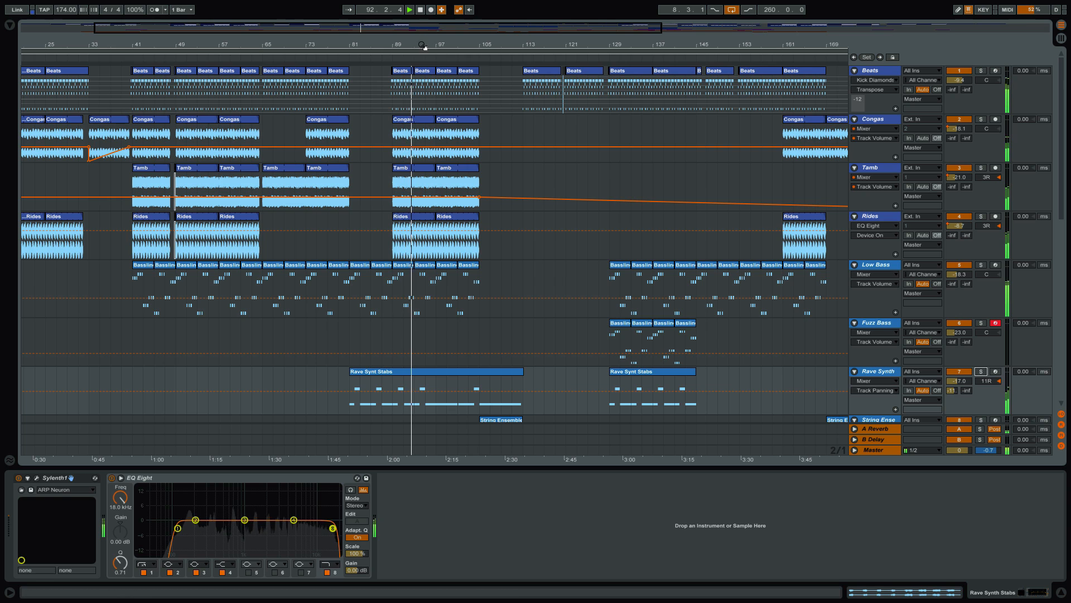
Open the Kontakt 5 instrument of the String Ensemble track around bar 105 and close its window after viewing
left_click_drag(422, 45, 422, 17)
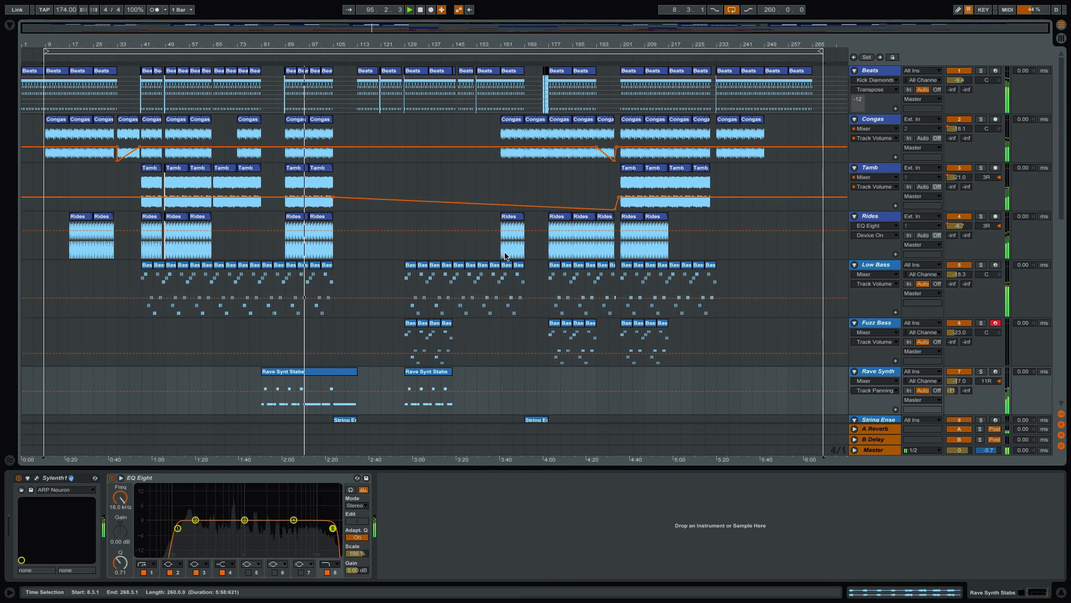
scroll(506, 245, "down", 5)
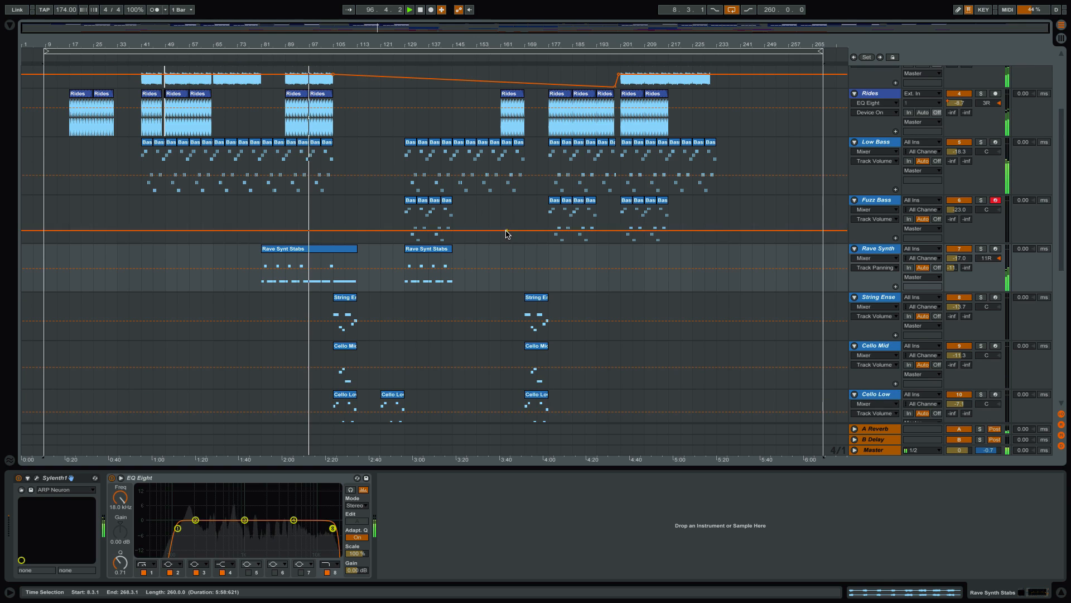
left_click_drag(337, 44, 278, 104)
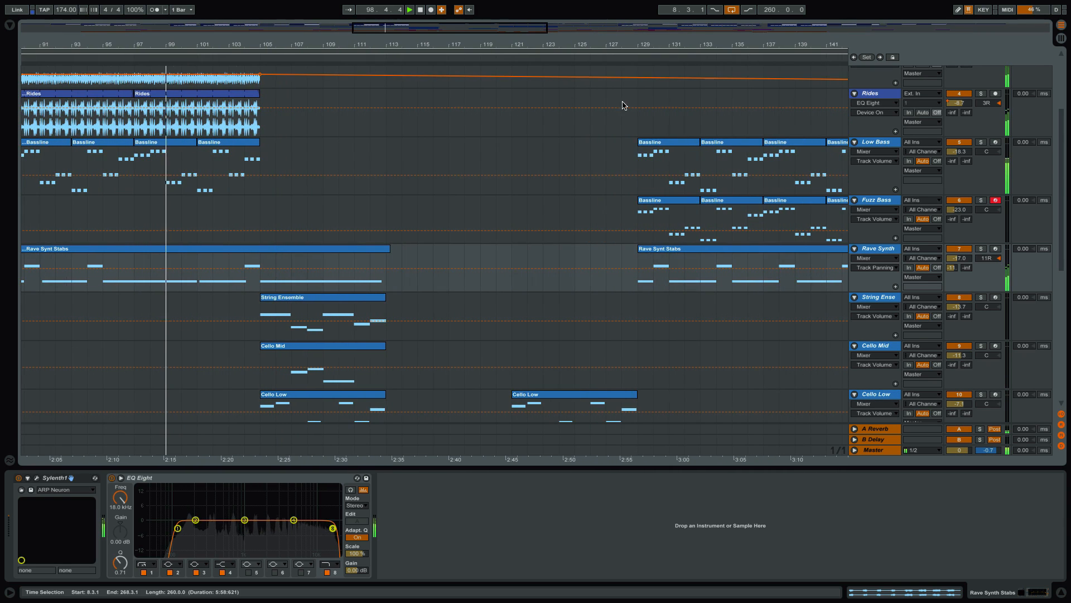
left_click(880, 300)
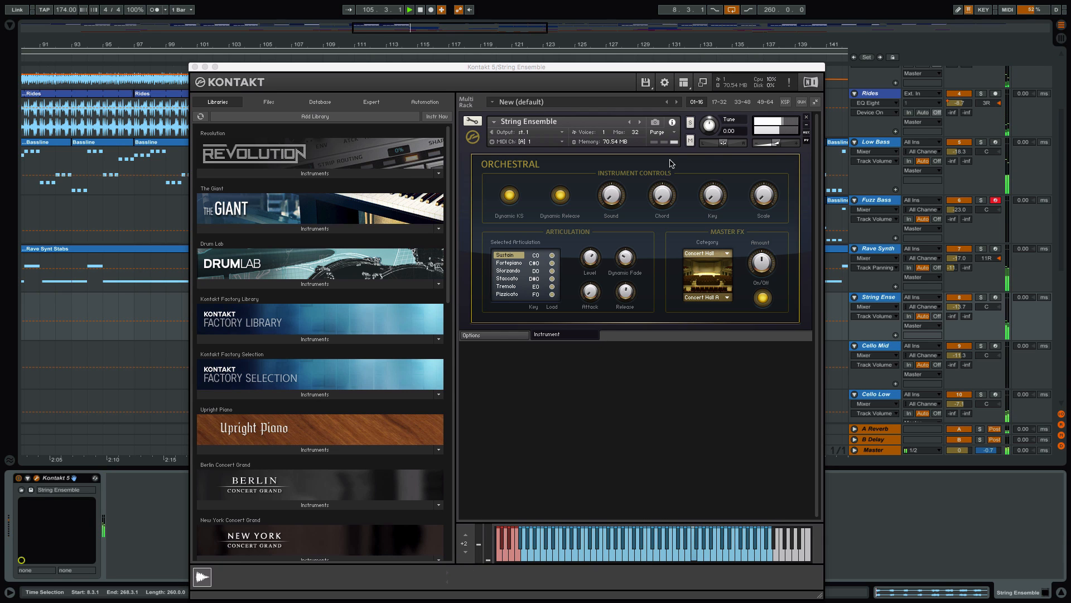
left_click(196, 67)
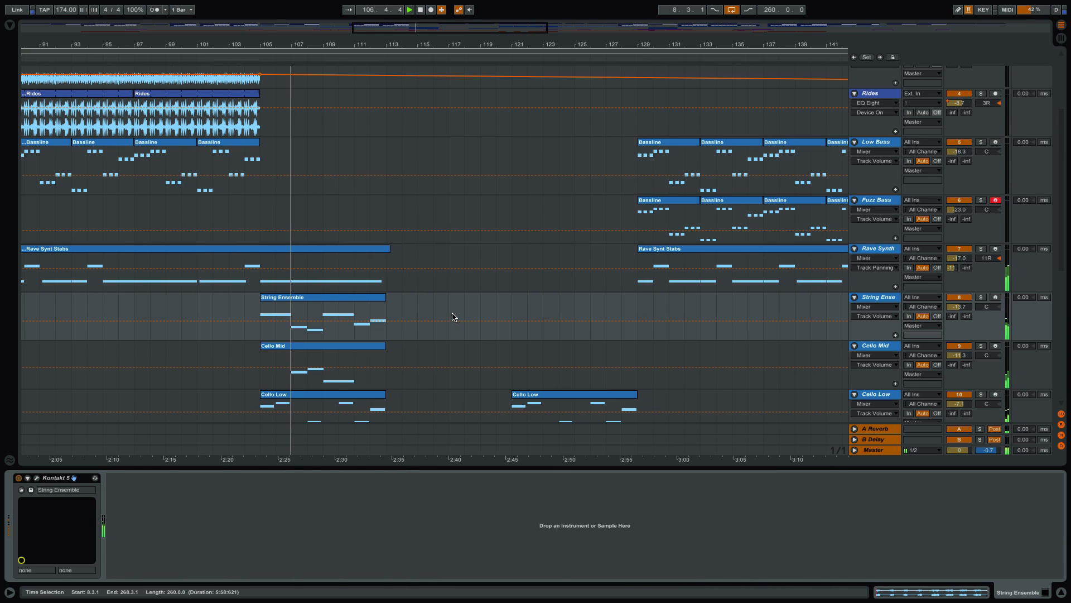
Show the instruments of the Cello Mid and Cello Low tracks and look over the FX clips beneath them
left_click(881, 349)
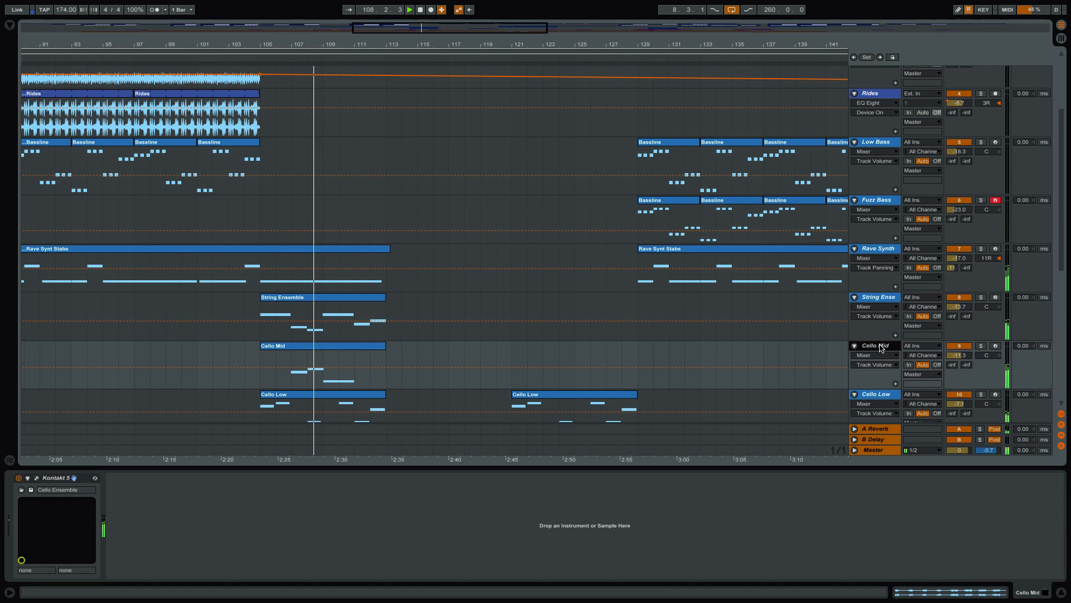
scroll(854, 357, "down", 2)
left_click(853, 359)
scroll(887, 352, "down", 3)
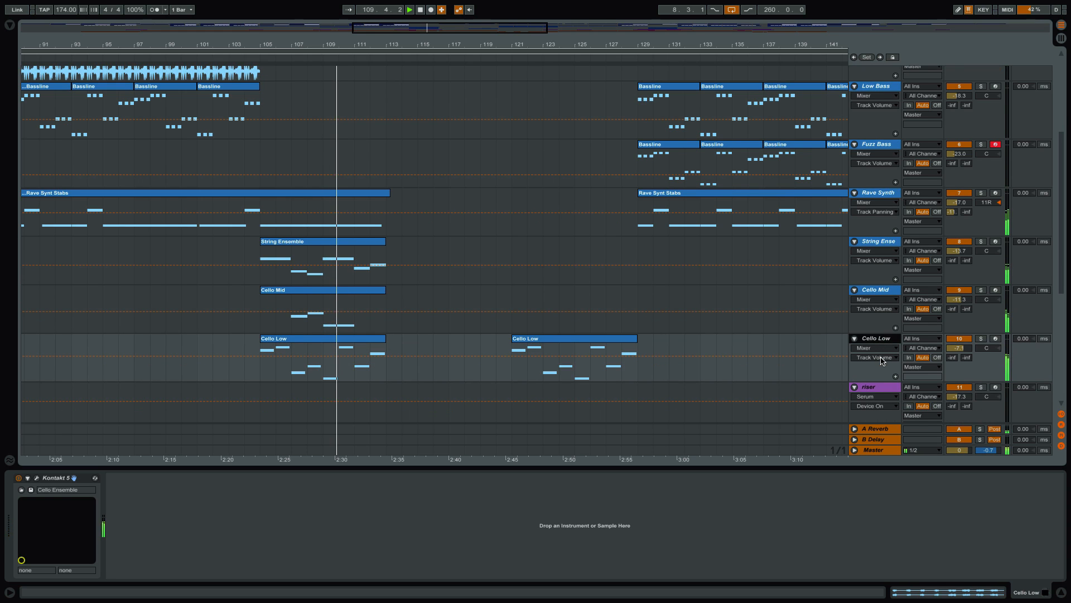
scroll(888, 351, "down", 3)
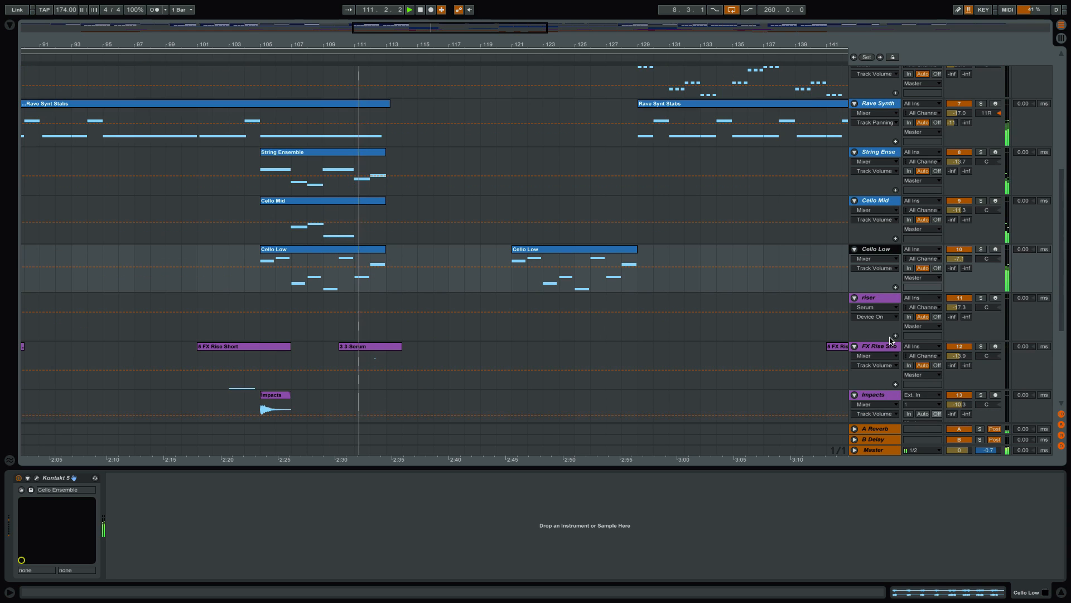
Select the String Ensemble clip from bar 105 to 113 and play it with String Ensemble, Cello Mid and Cello Low soloed
scroll(900, 324, "up", 8)
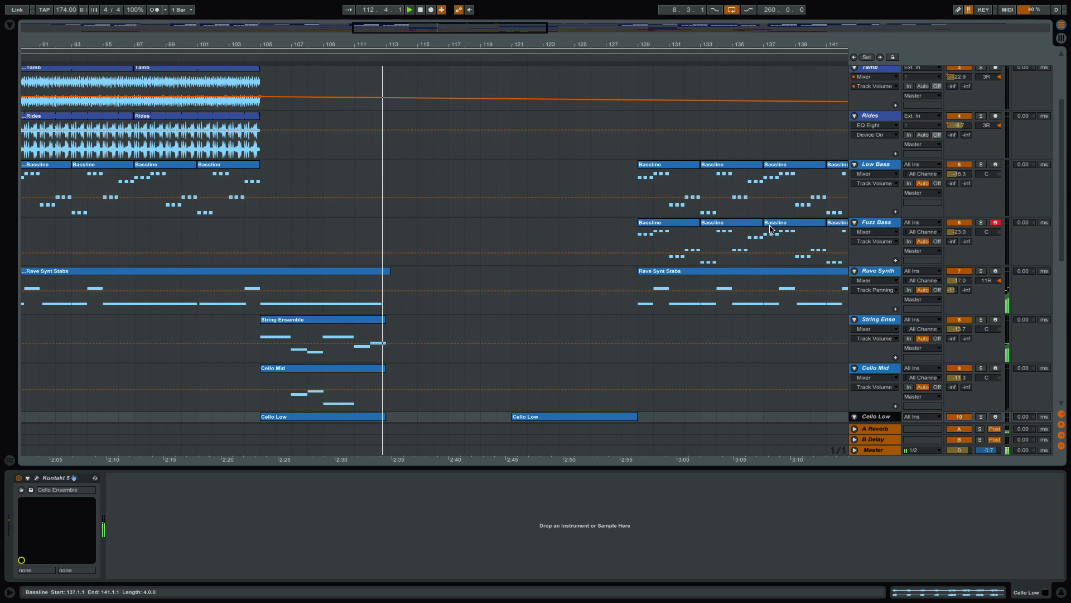
scroll(769, 221, "down", 3)
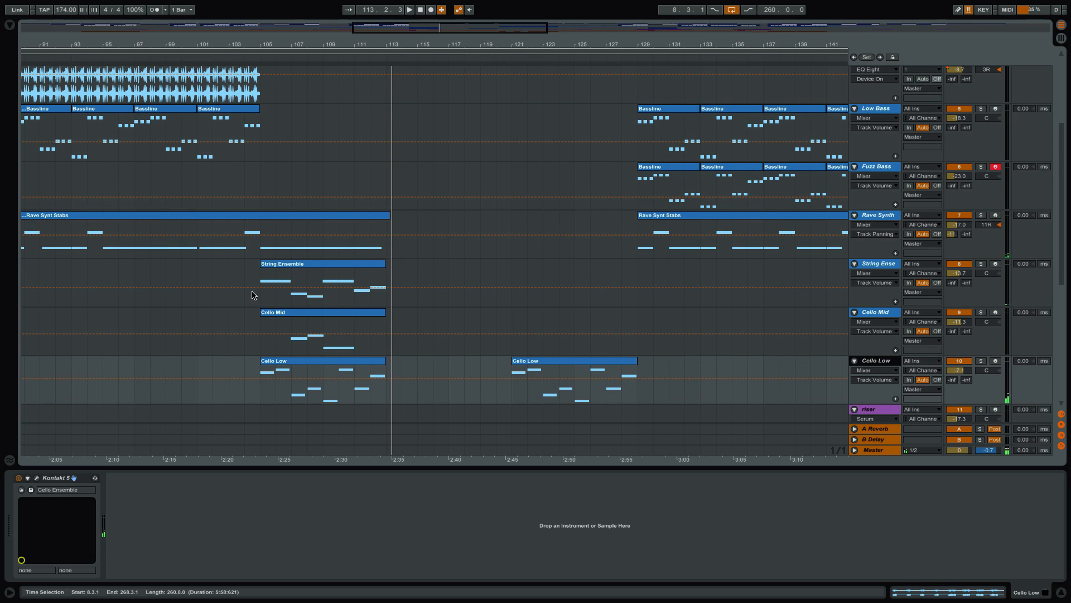
left_click_drag(258, 274, 395, 277)
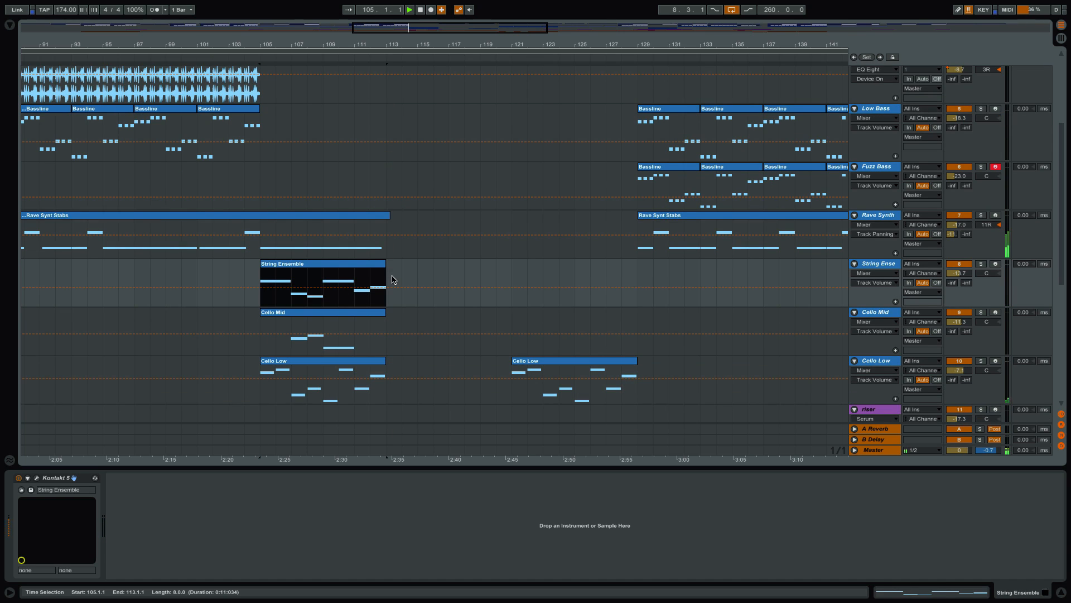
key("space")
left_click(982, 264)
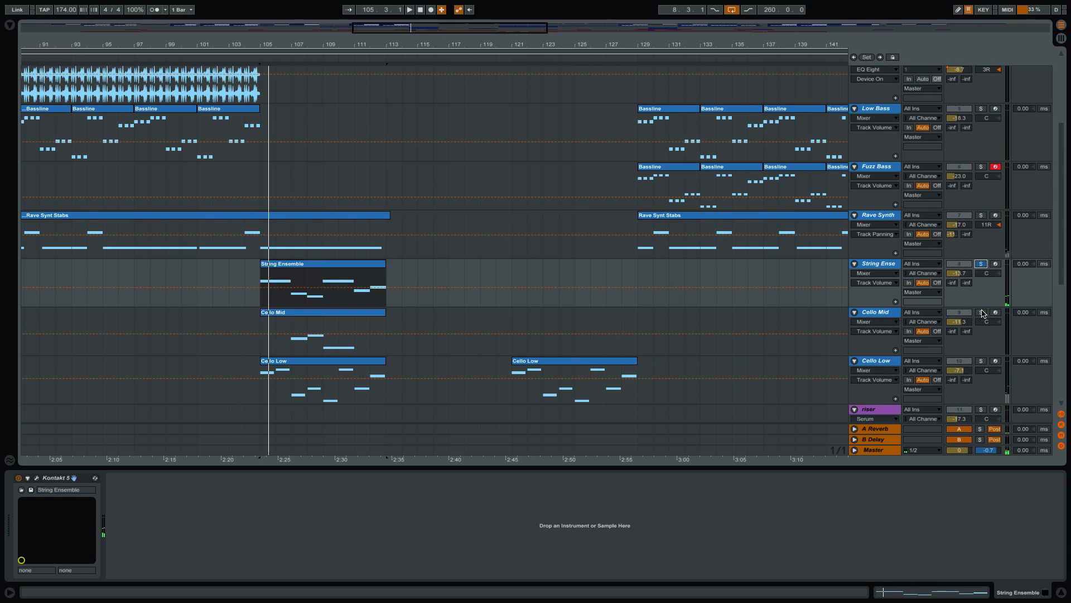
key("space")
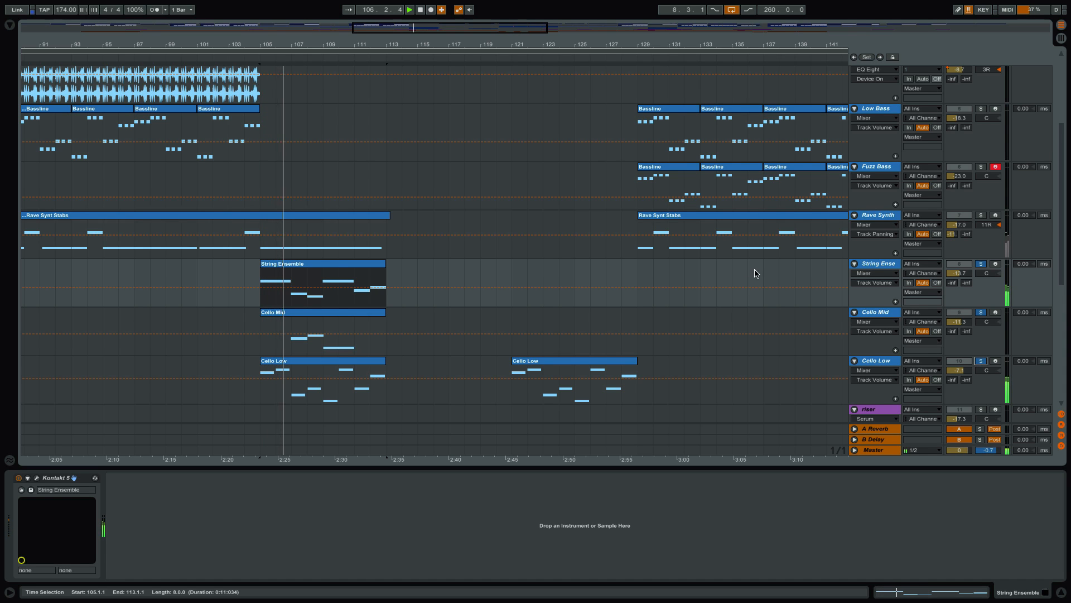
Add the Rave Synth and the first vocal track to the soloed strings and replay the section from bar 105
scroll(755, 271, "down", 2)
scroll(755, 272, "down", 1)
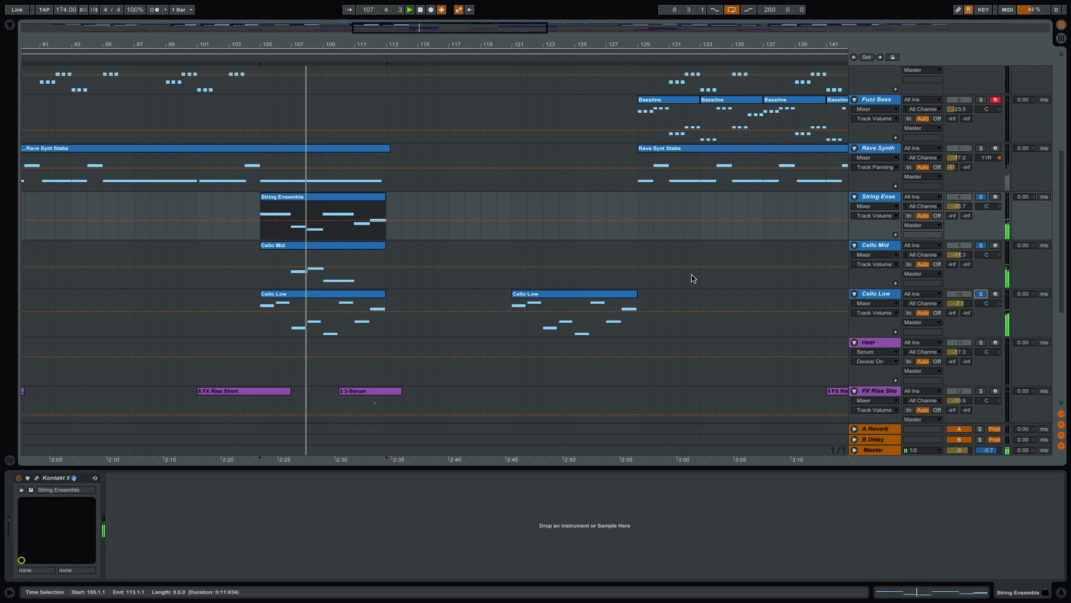
scroll(733, 277, "up", 1)
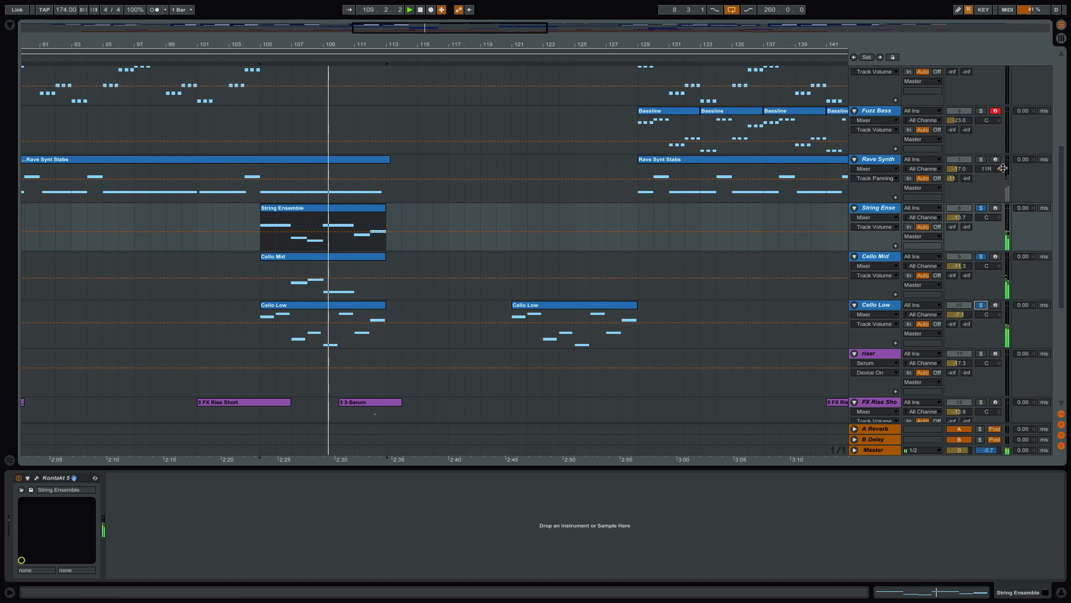
scroll(937, 226, "up", 8)
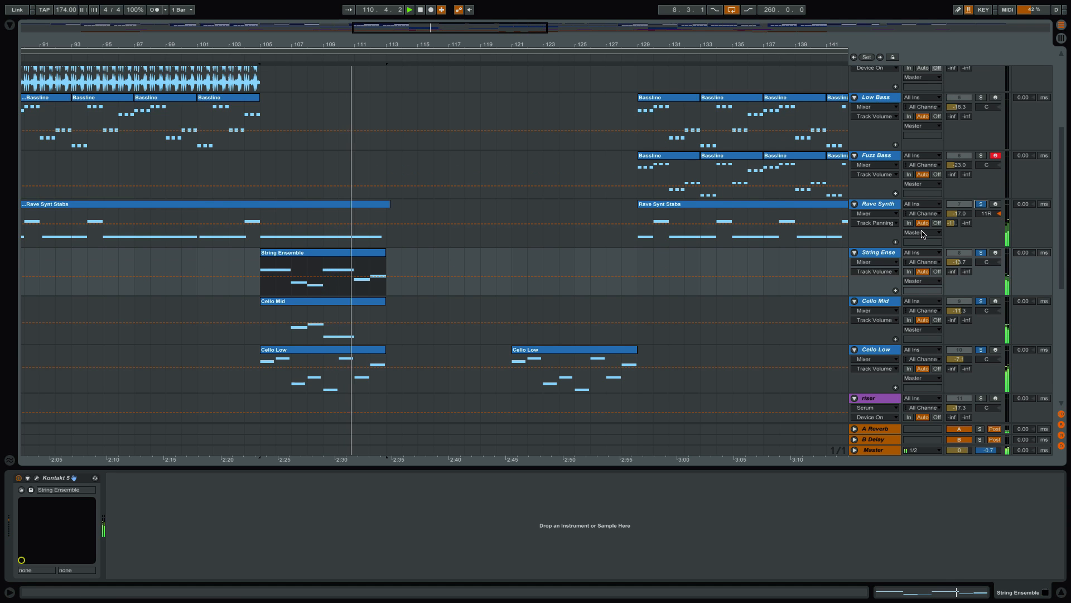
scroll(923, 234, "down", 14)
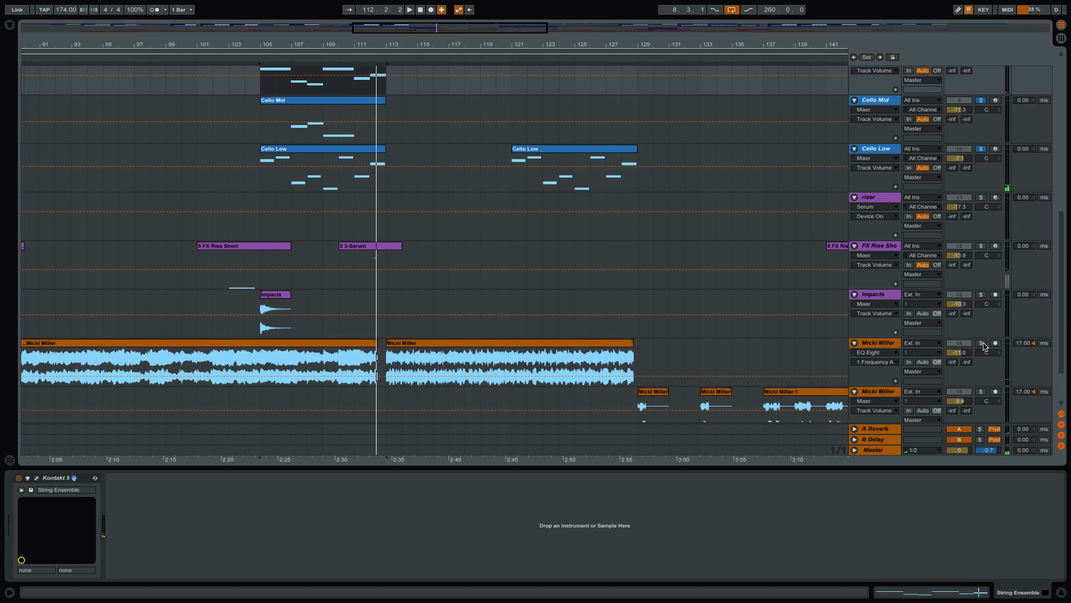
key("space")
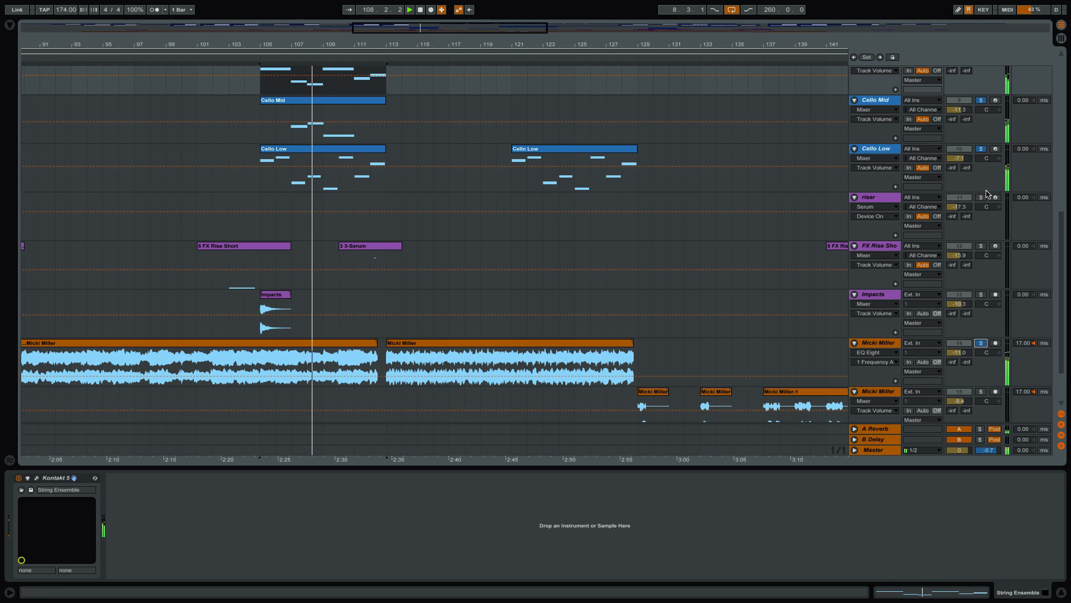
Clear the solos and examine the vocal, Cello Low and Beats clips in the breakdown between bars 113 and 129
left_click_drag(389, 44, 390, 21)
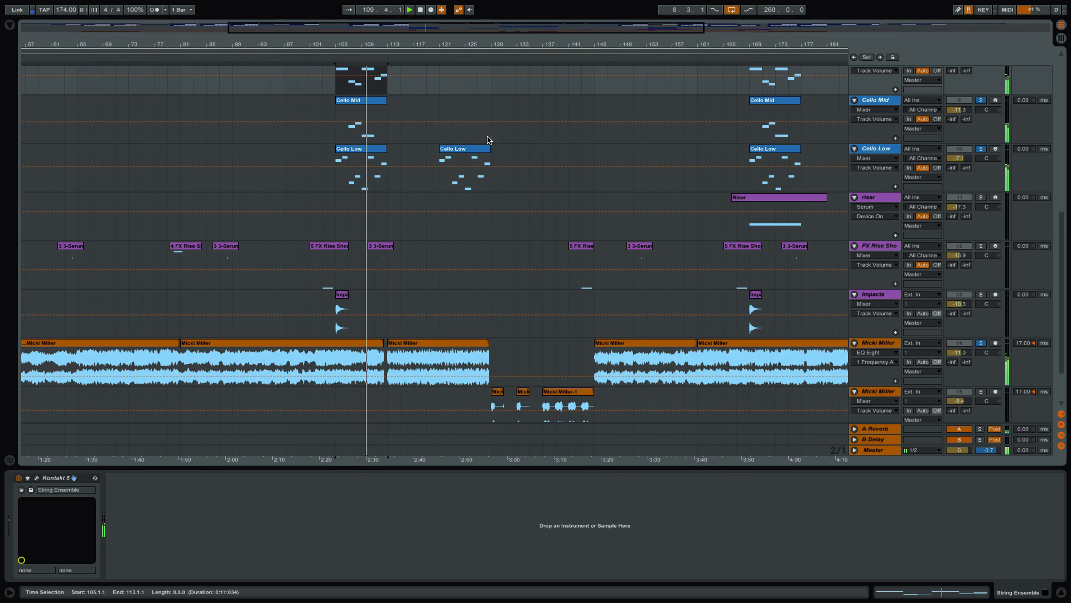
scroll(543, 177, "up", 5)
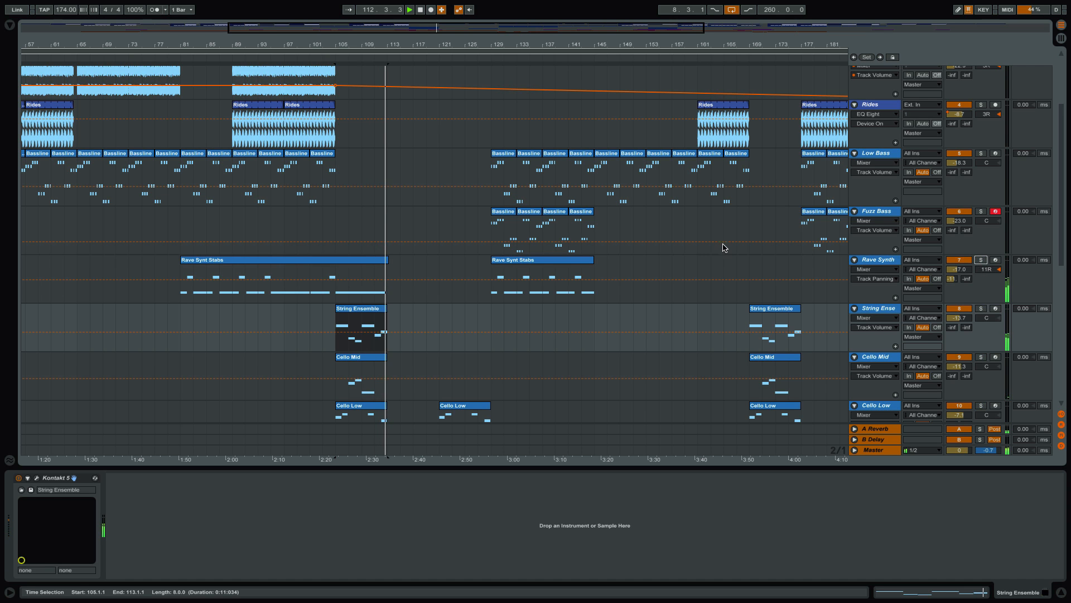
scroll(723, 240, "up", 4)
scroll(711, 249, "down", 9)
scroll(711, 249, "down", 6)
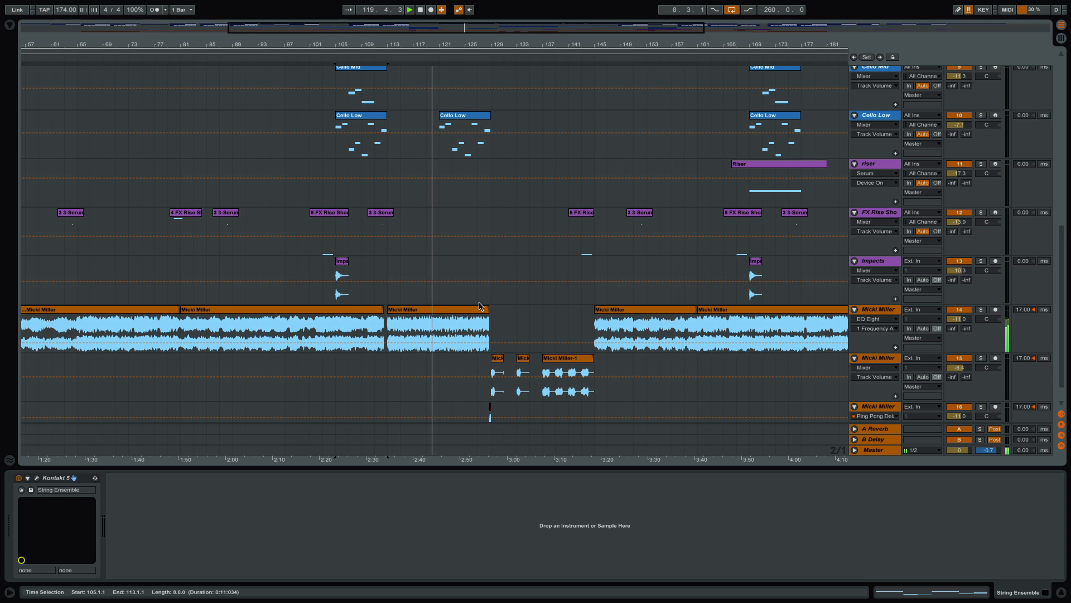
scroll(658, 199, "up", 4)
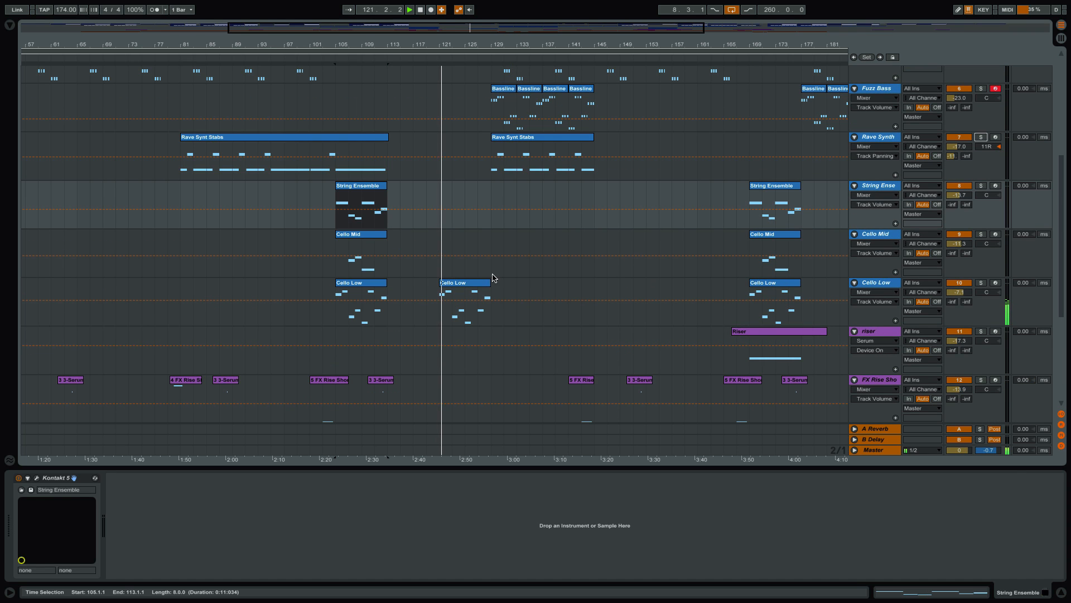
scroll(609, 258, "up", 5)
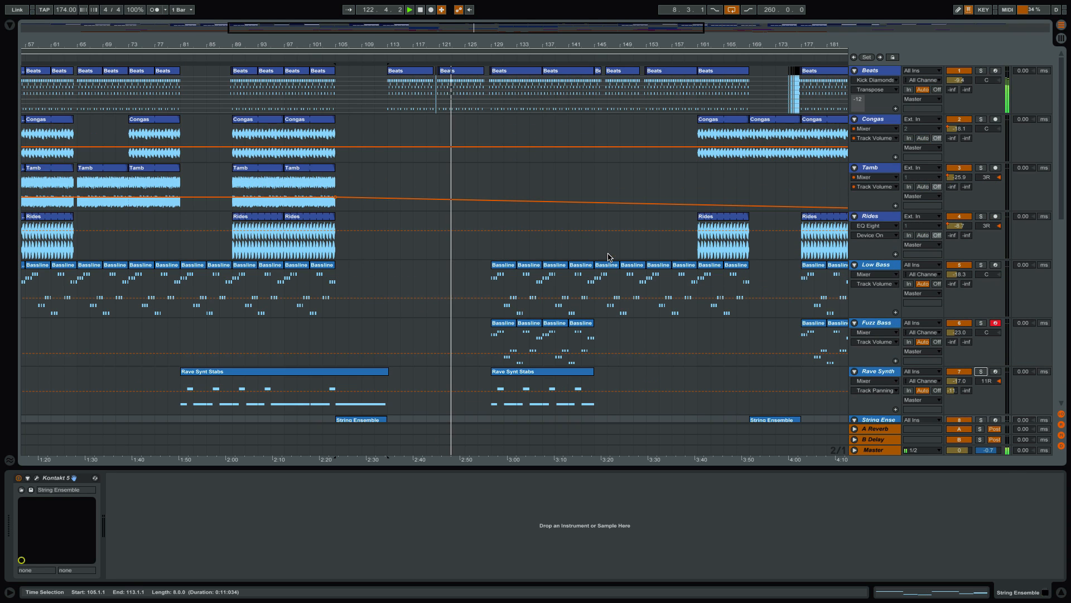
left_click_drag(491, 45, 491, 145)
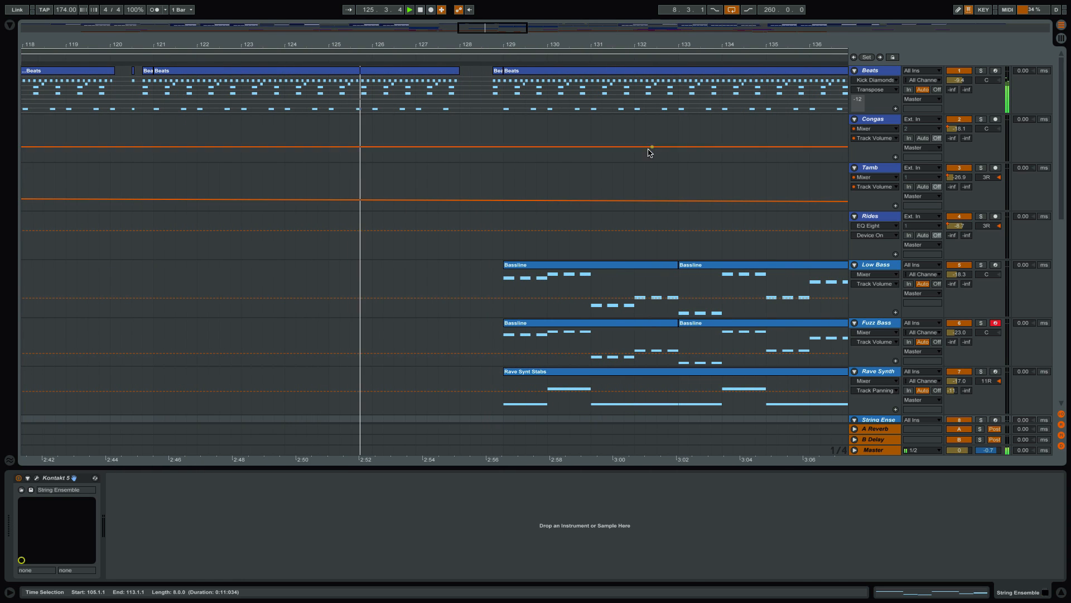
left_click_drag(603, 45, 559, 11)
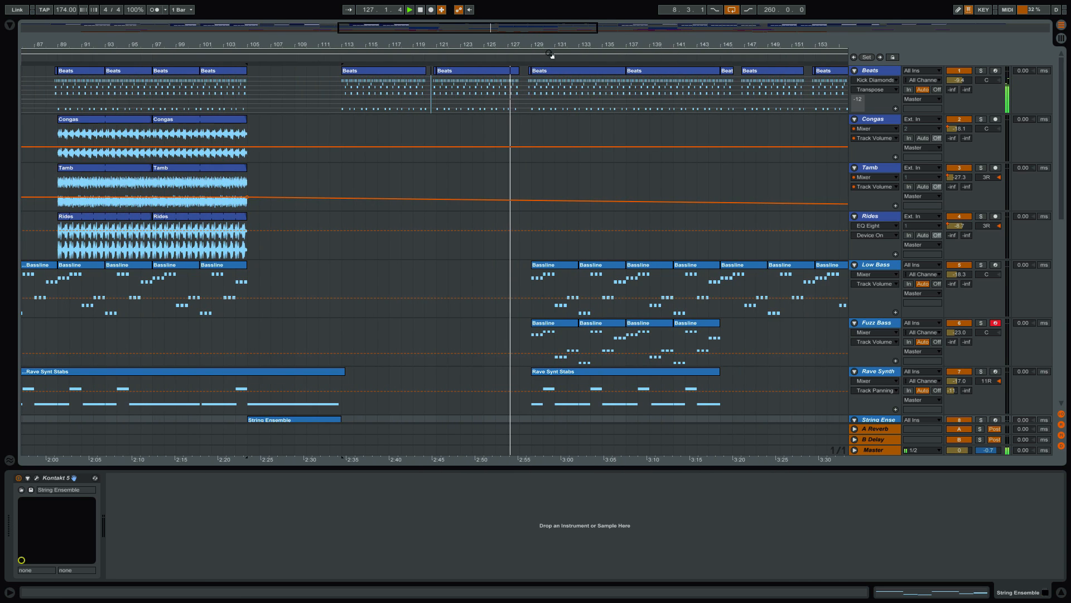
Open the Serum instrument of the Fuzz Bass track and close its window after viewing the patch
scroll(779, 253, "down", 6)
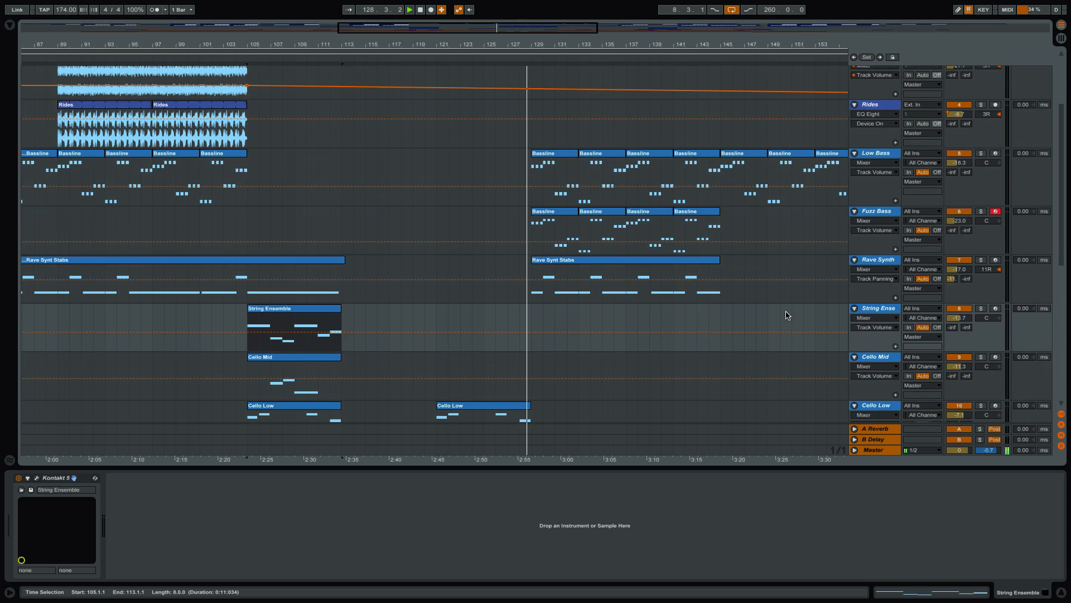
scroll(770, 285, "up", 5)
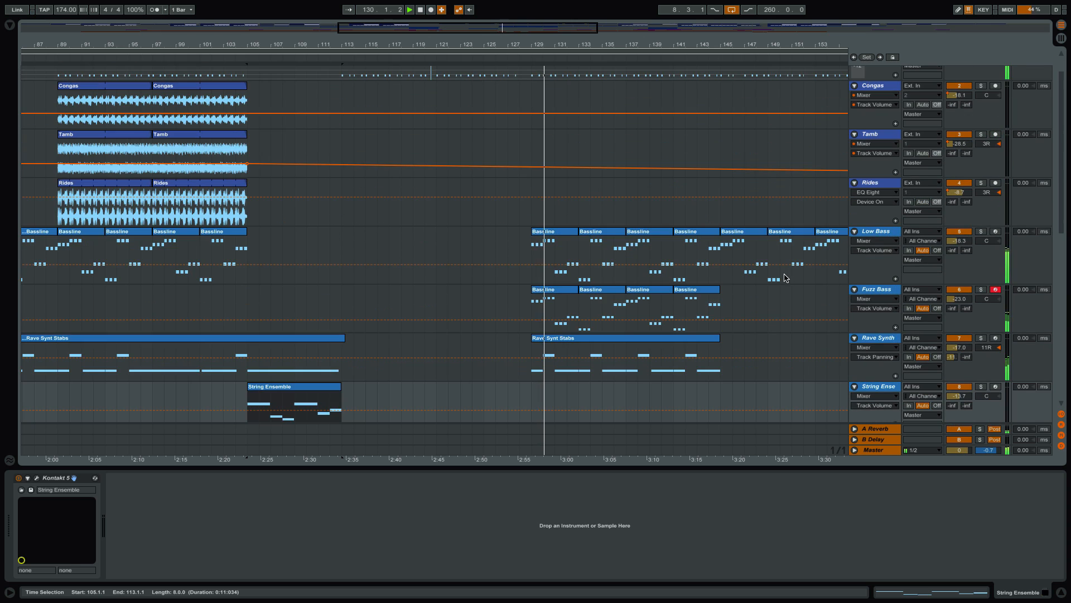
left_click(882, 289)
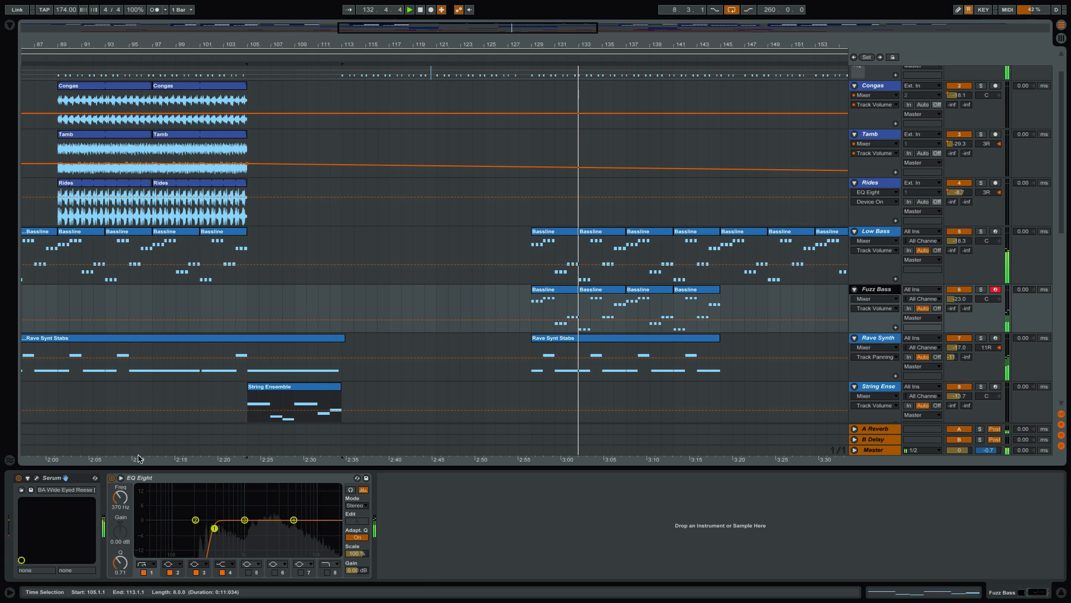
left_click(37, 478)
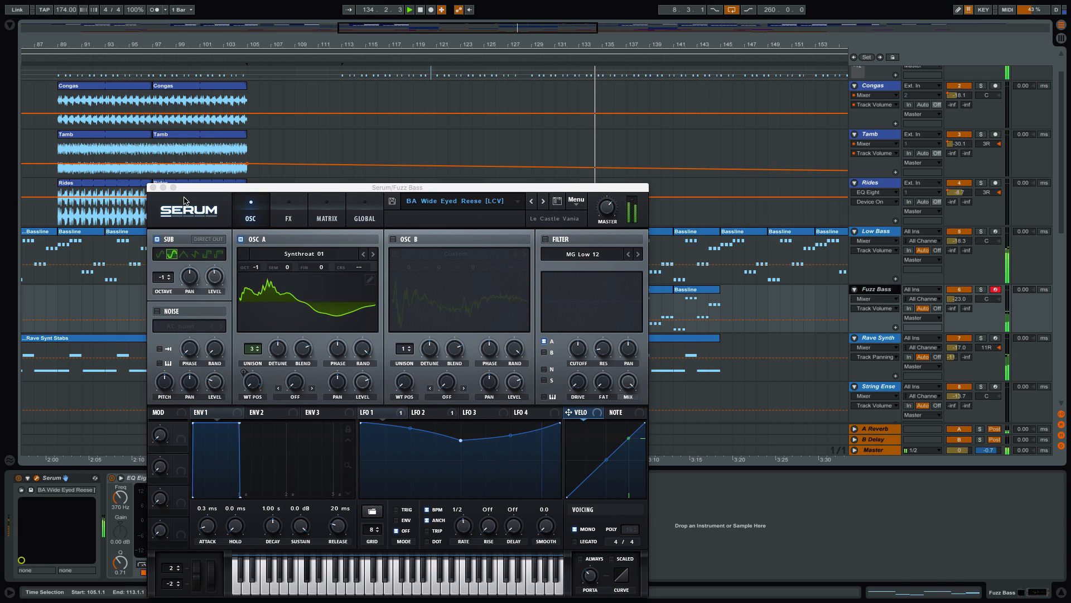
left_click(154, 188)
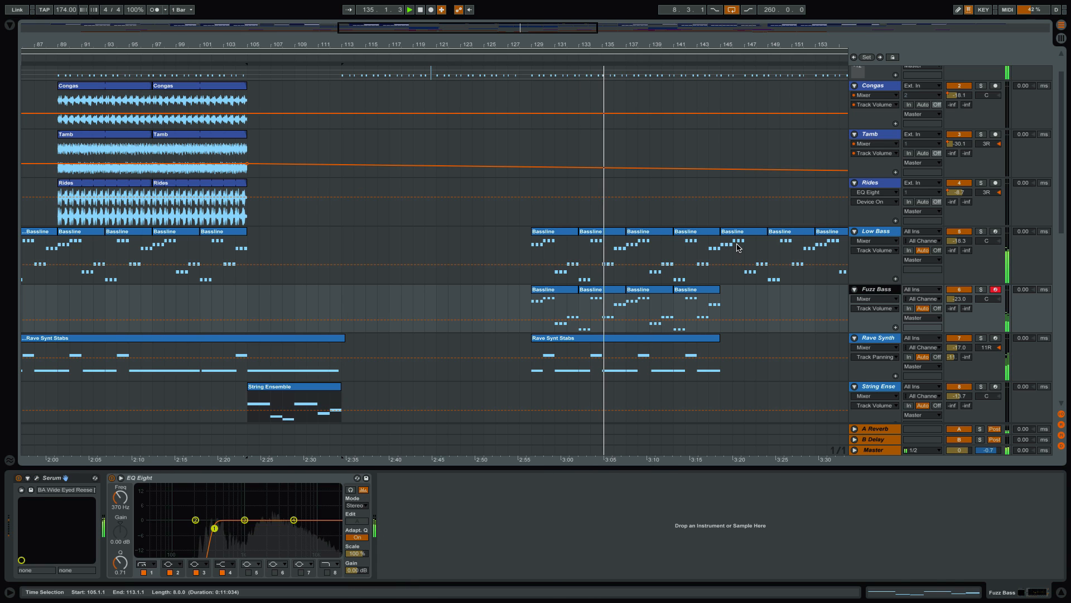
Audition the Fuzz Bass track in solo, clear the solo and show the full arrangement
left_click(981, 289)
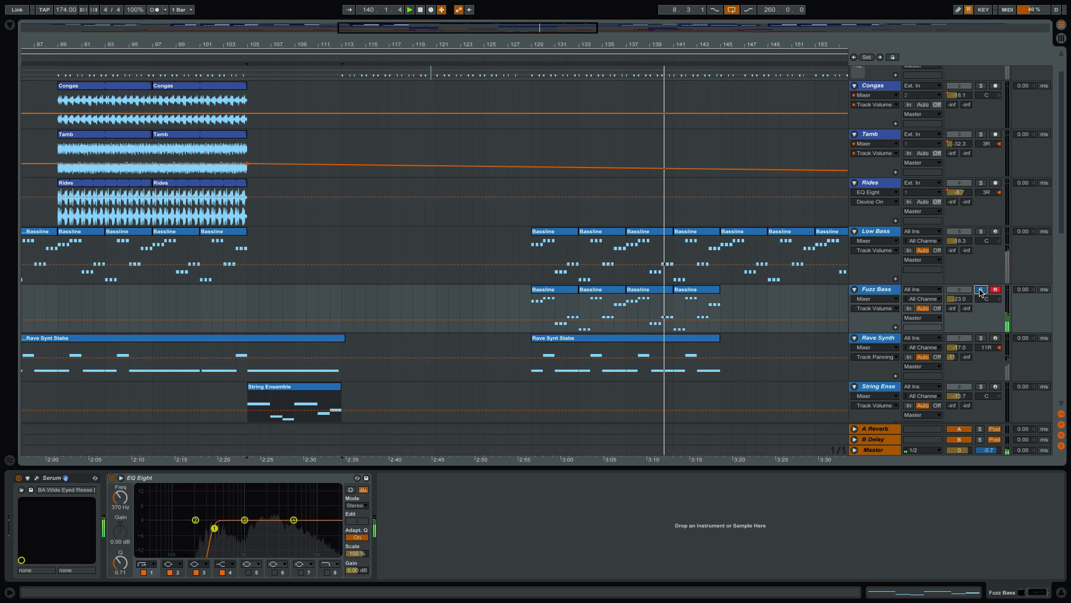
left_click(981, 289)
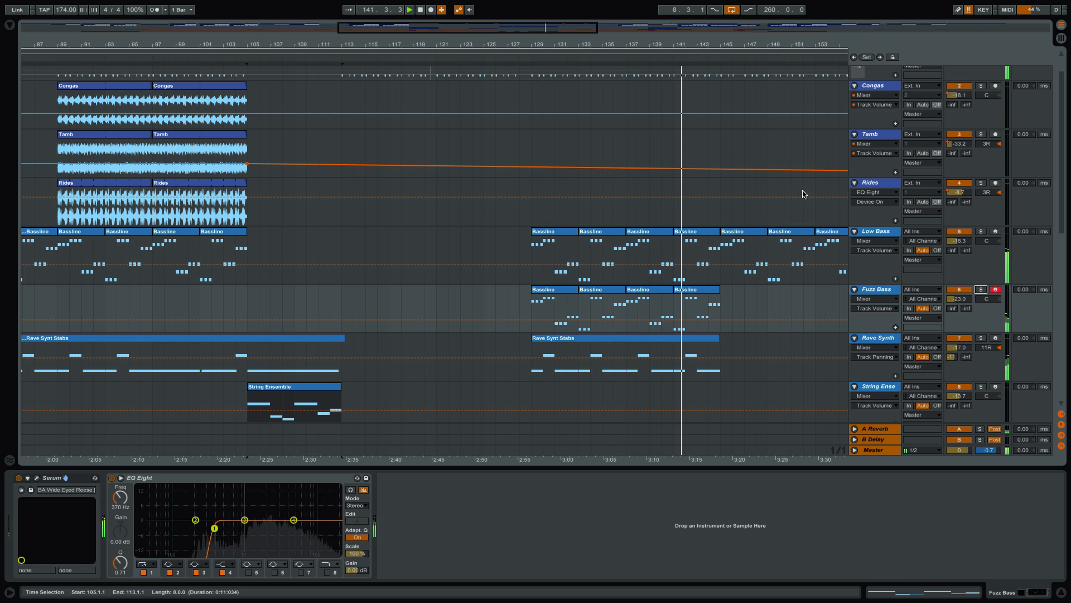
left_click_drag(590, 45, 420, 12)
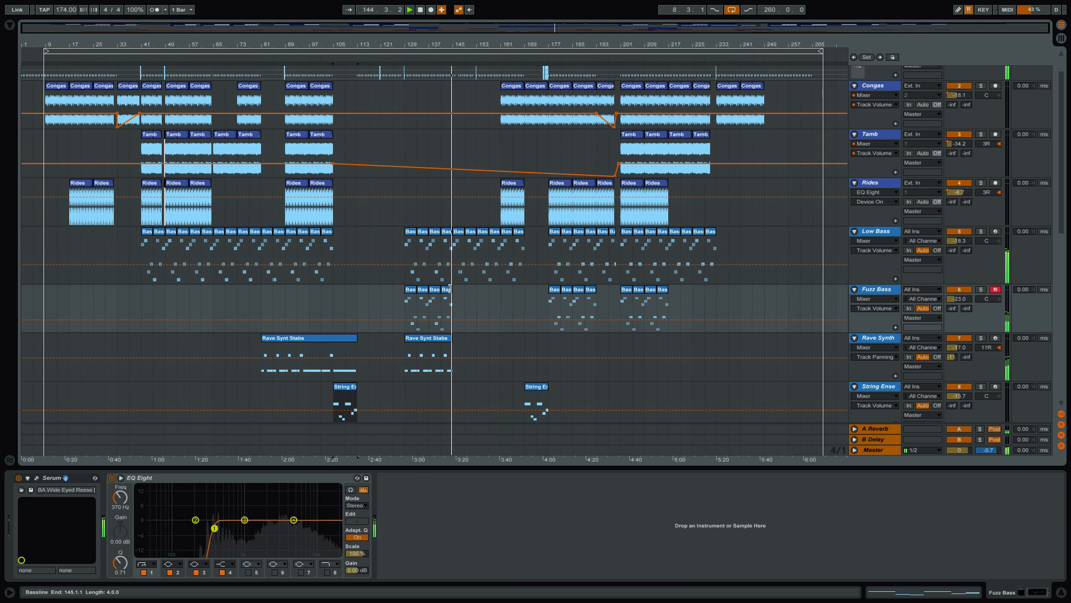
Examine the Beats and Low Bass clips between bars 141 and 160 at close range during playback
scroll(675, 292, "down", 1)
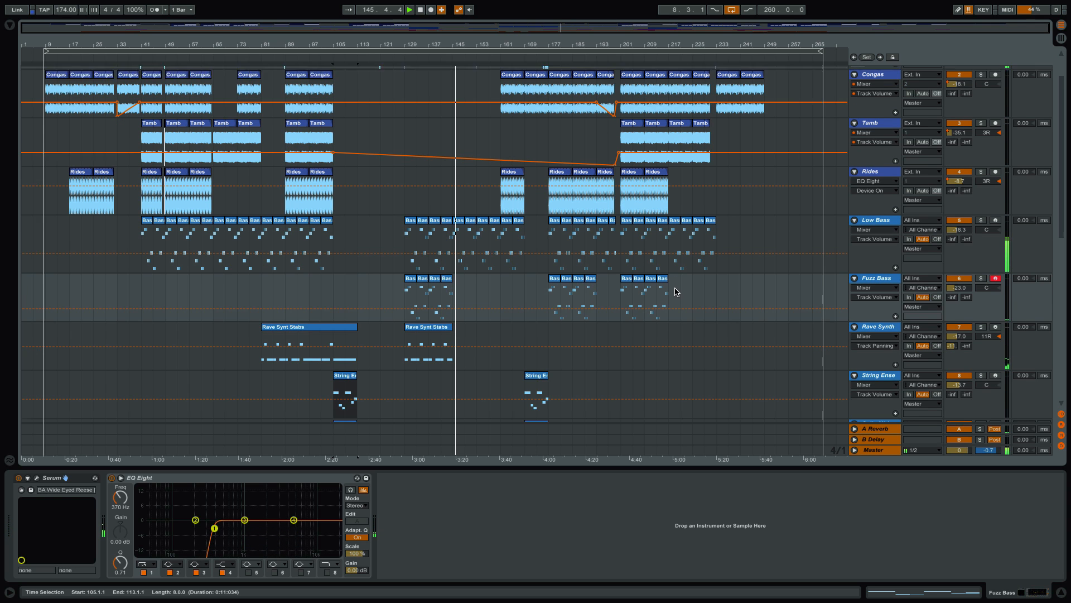
scroll(675, 292, "up", 3)
left_click_drag(459, 45, 459, 139)
left_click_drag(460, 45, 460, 1)
left_click_drag(483, 46, 482, 89)
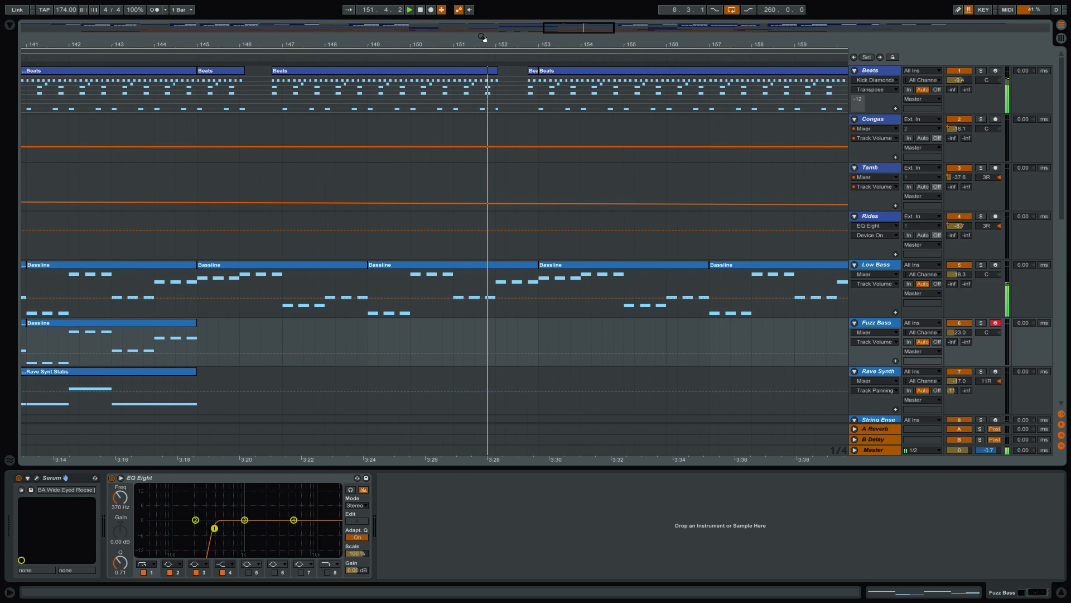
left_click_drag(513, 42, 513, 3)
Review the bass, string and FX tracks, and examine the drum and bass clips from bar 161 onward
scroll(696, 231, "down", 2)
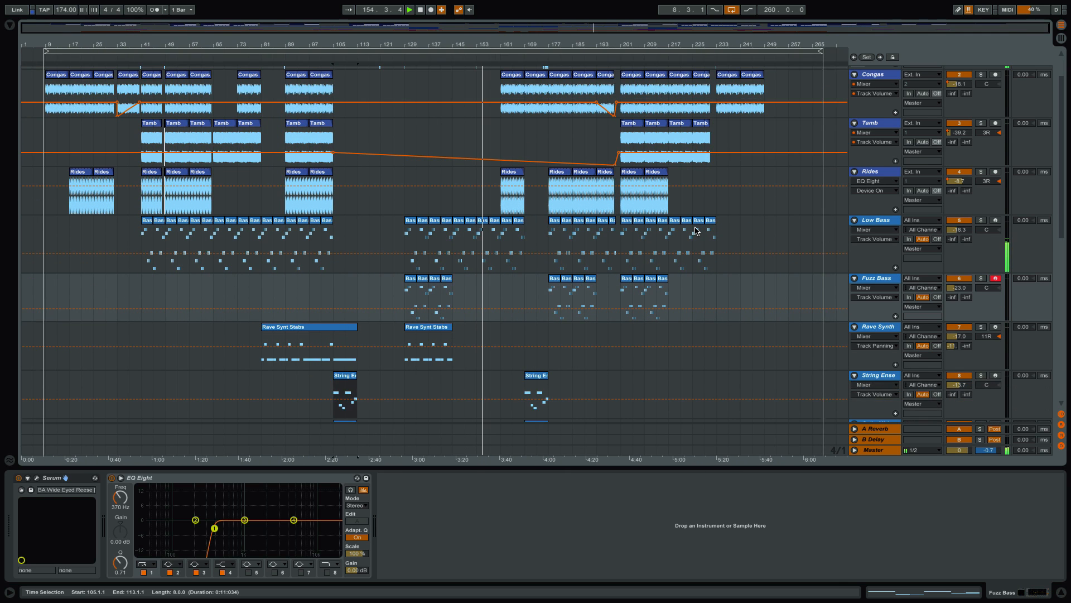
scroll(696, 231, "down", 6)
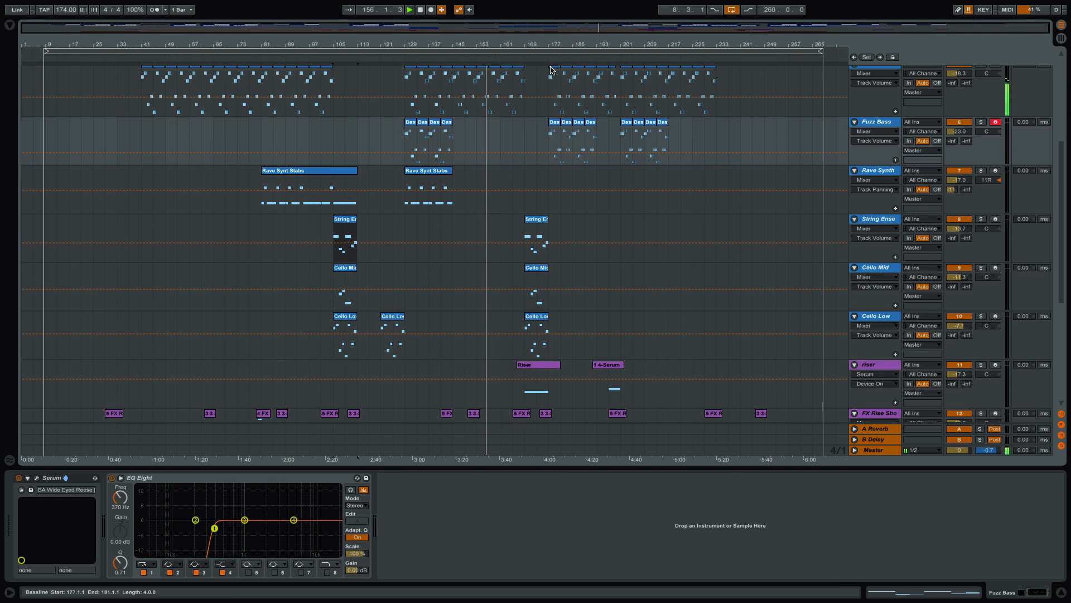
left_click_drag(545, 48, 630, 206)
scroll(634, 203, "up", 8)
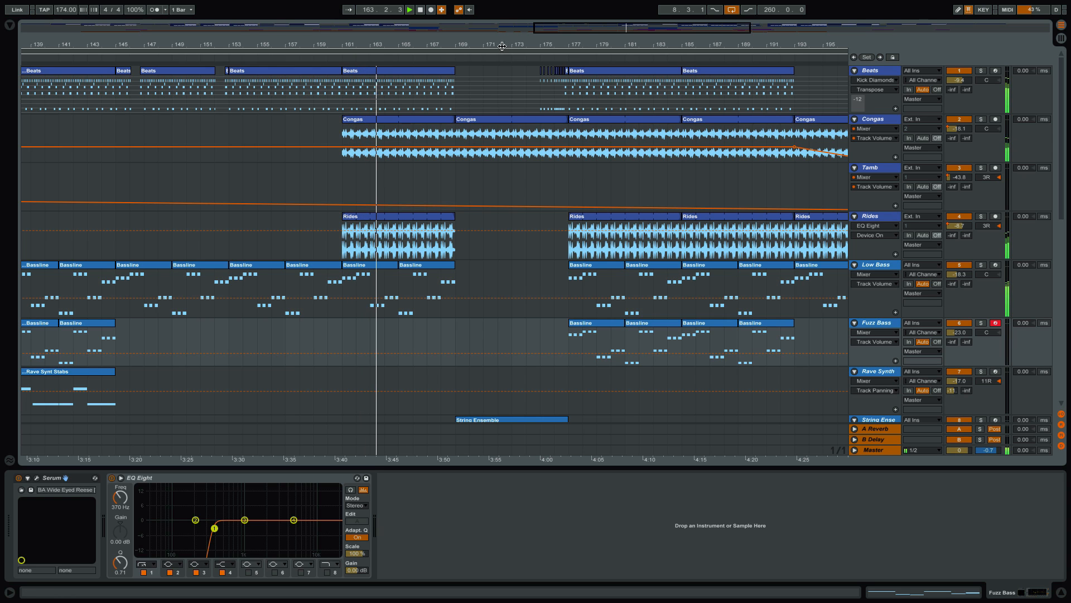
left_click_drag(502, 45, 529, 45)
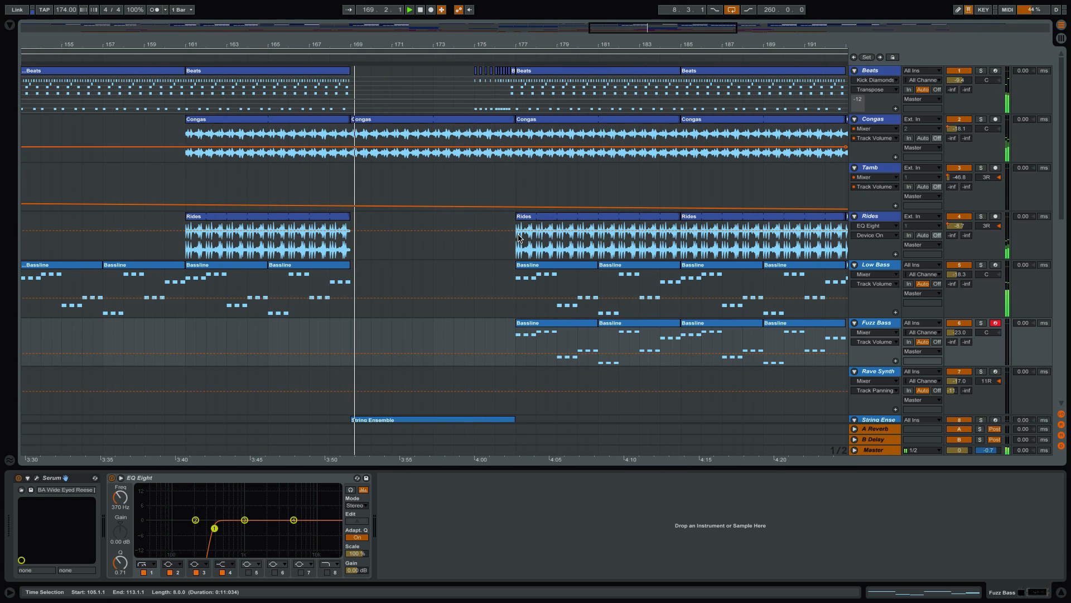
Examine the string, cello, riser and FX clips and the Beats fill in the second breakdown between bars 169 and 177
scroll(521, 238, "down", 10)
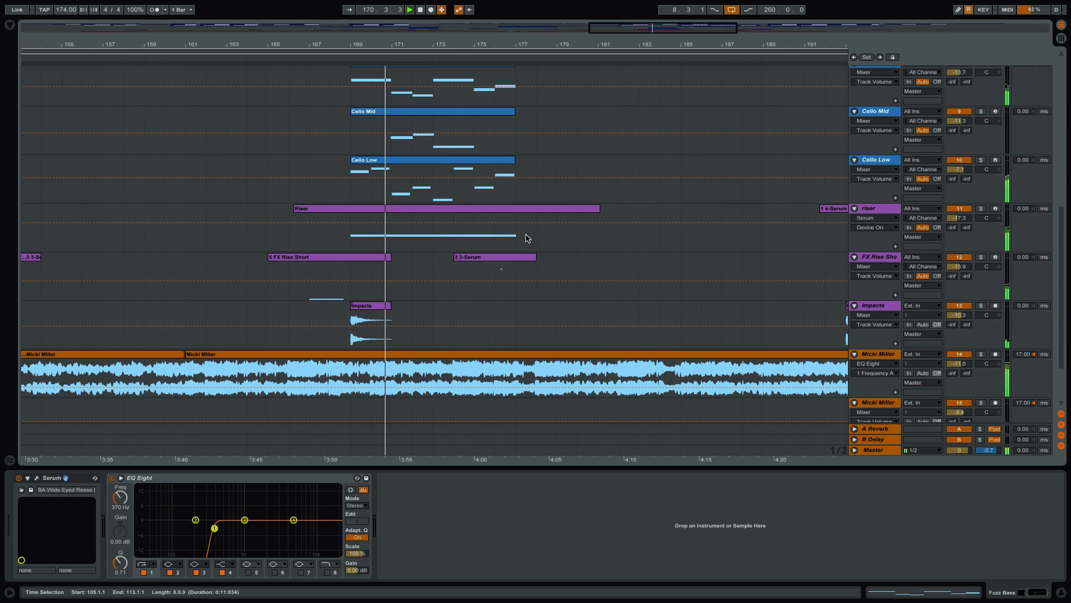
scroll(518, 305, "up", 1)
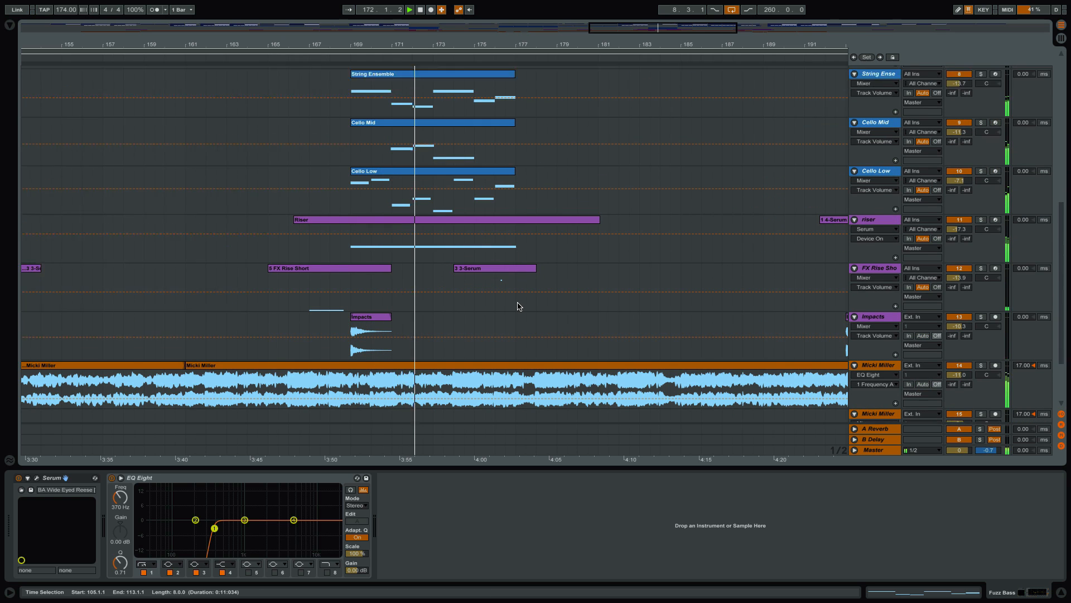
scroll(518, 306, "up", 10)
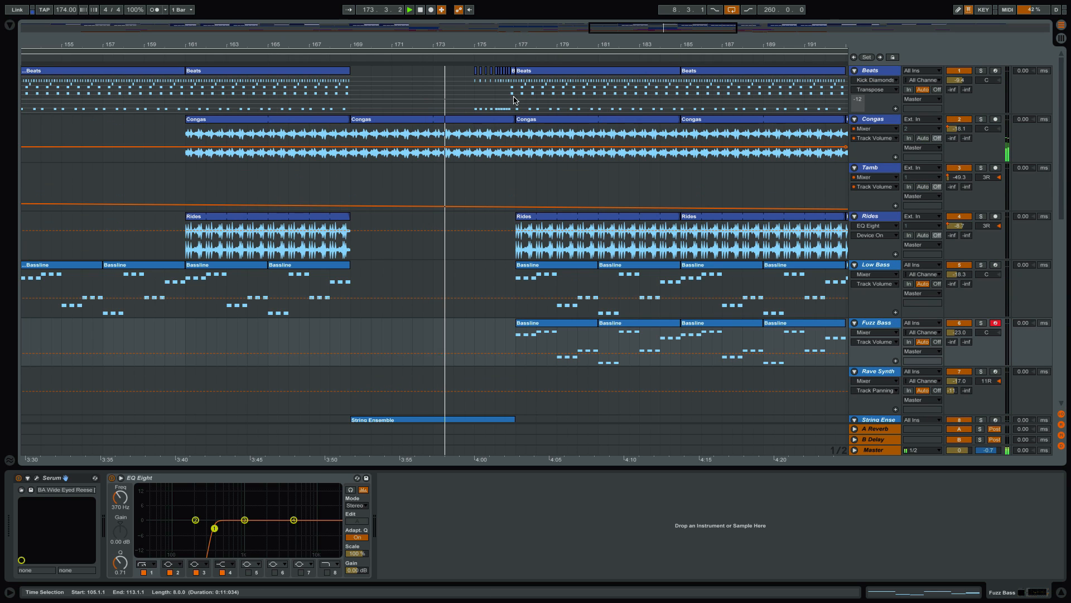
scroll(518, 305, "up", 3, "ctrl")
scroll(579, 229, "down", 8)
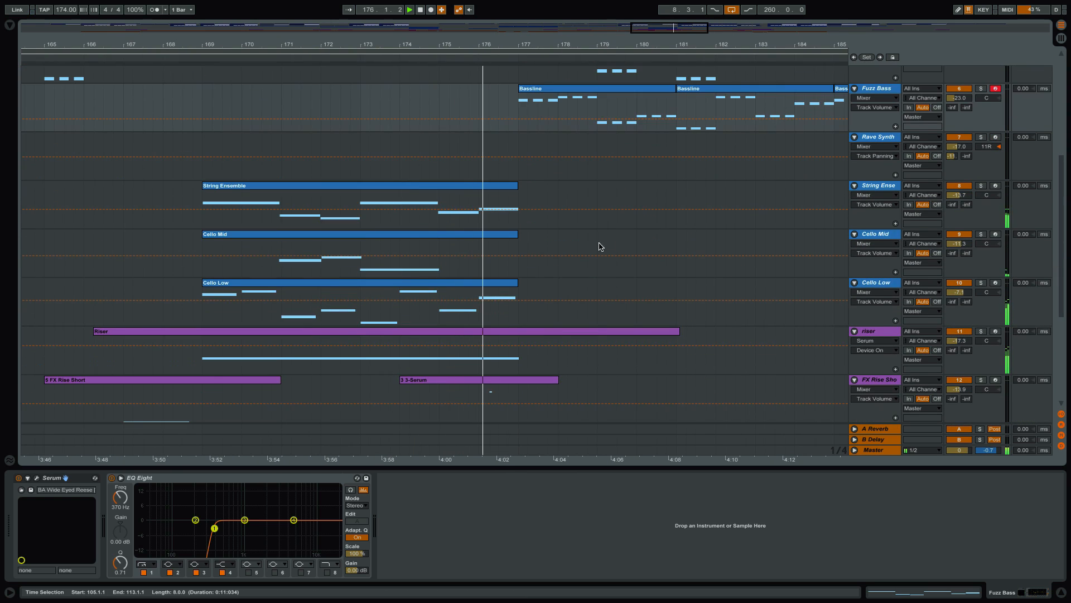
Open the Serum instrument of the riser track to view its FX 16-Bar Riser patch and close its window
left_click(879, 333)
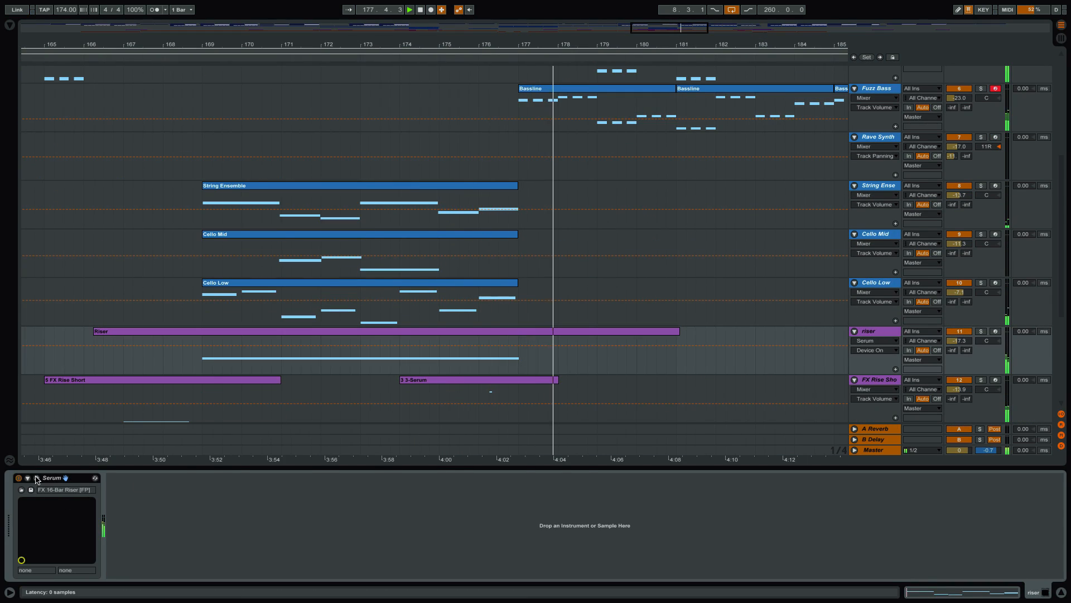
left_click(37, 478)
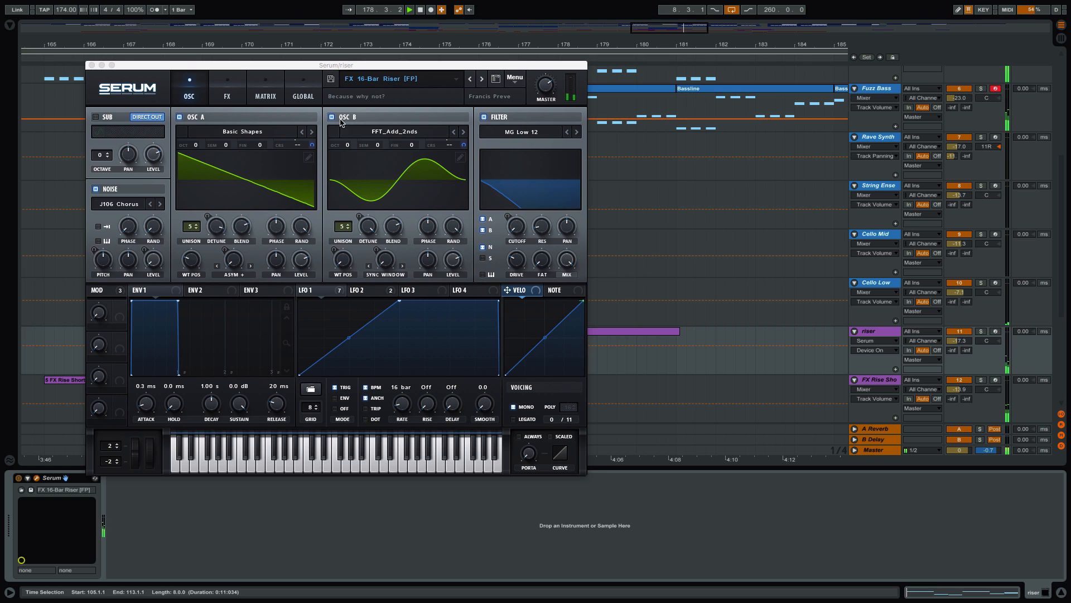
left_click(92, 65)
left_click_drag(533, 44, 533, 22)
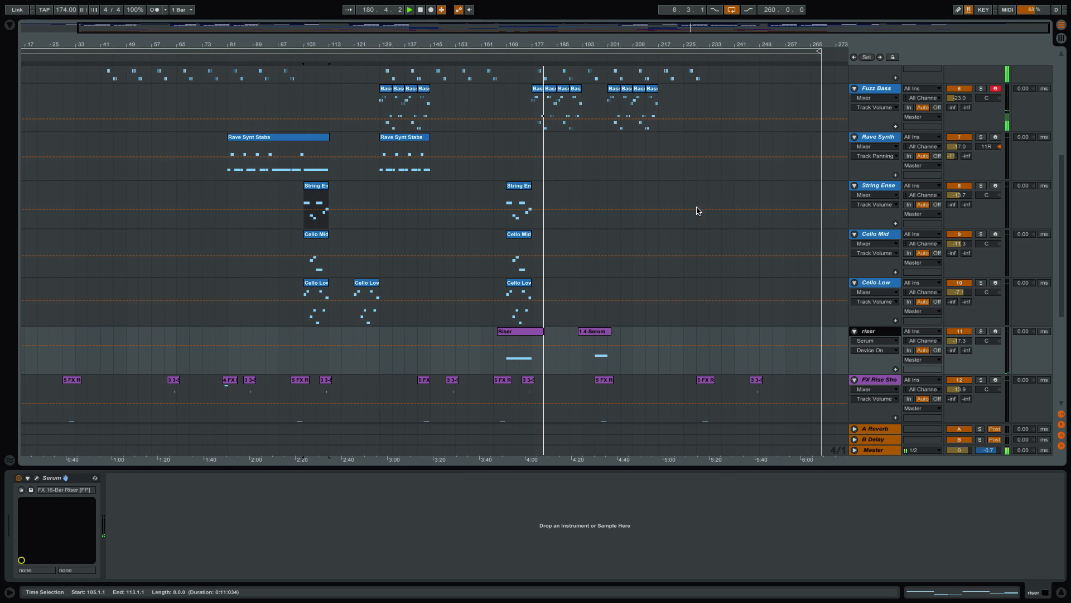
Examine the drum and bass clips from bar 177 to about bar 217 and return to the full arrangement
scroll(722, 309, "down", 3)
scroll(722, 310, "up", 8)
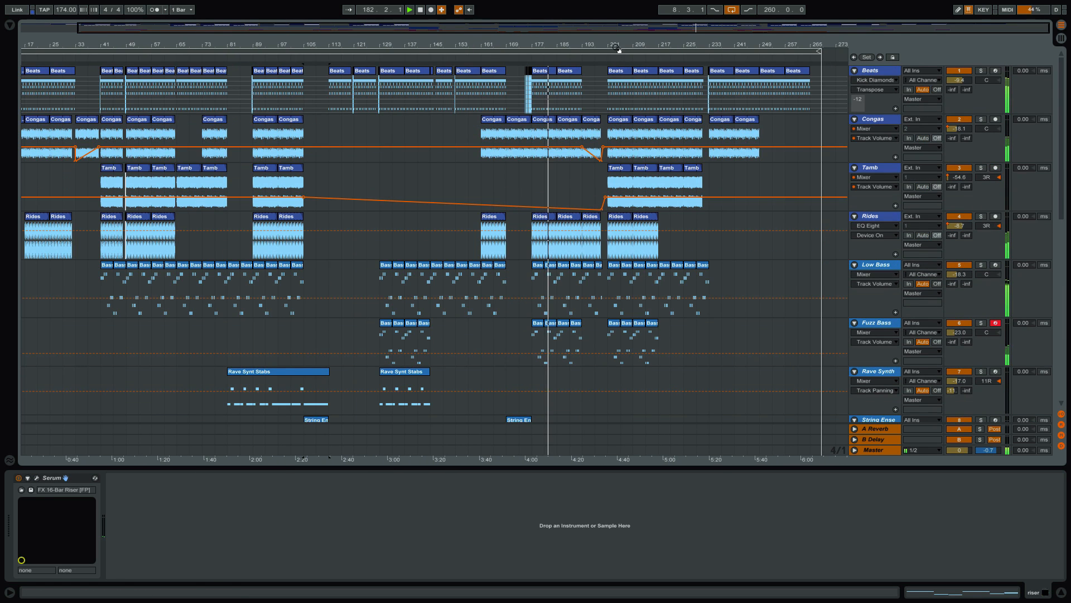
left_click_drag(616, 46, 615, 81)
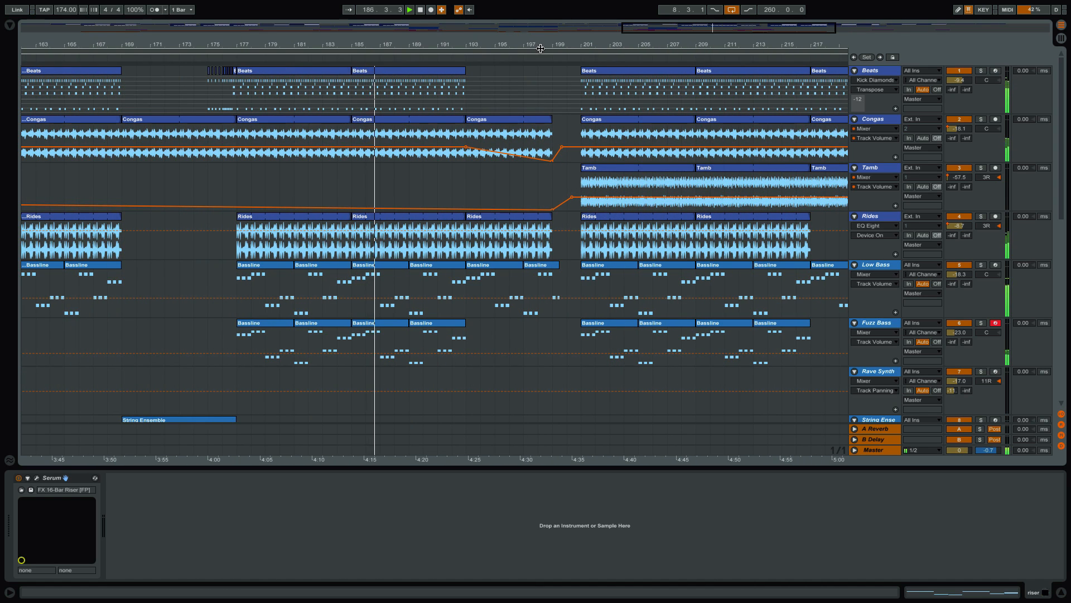
left_click_drag(540, 45, 540, 14)
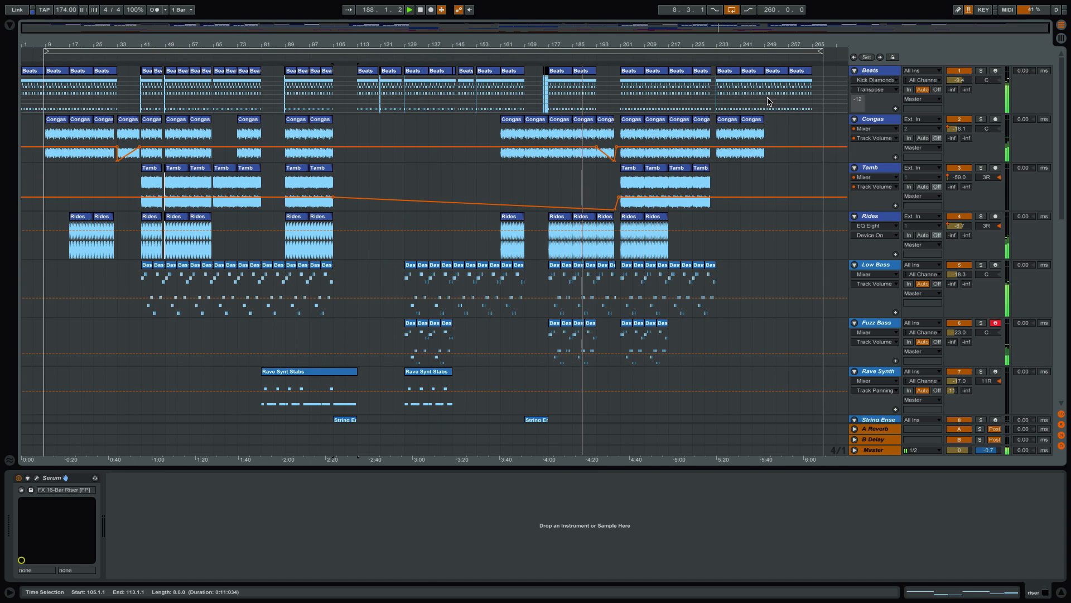
Review the bass, string, riser, FX, impact and vocal tracks across the full arrangement
scroll(734, 260, "down", 5)
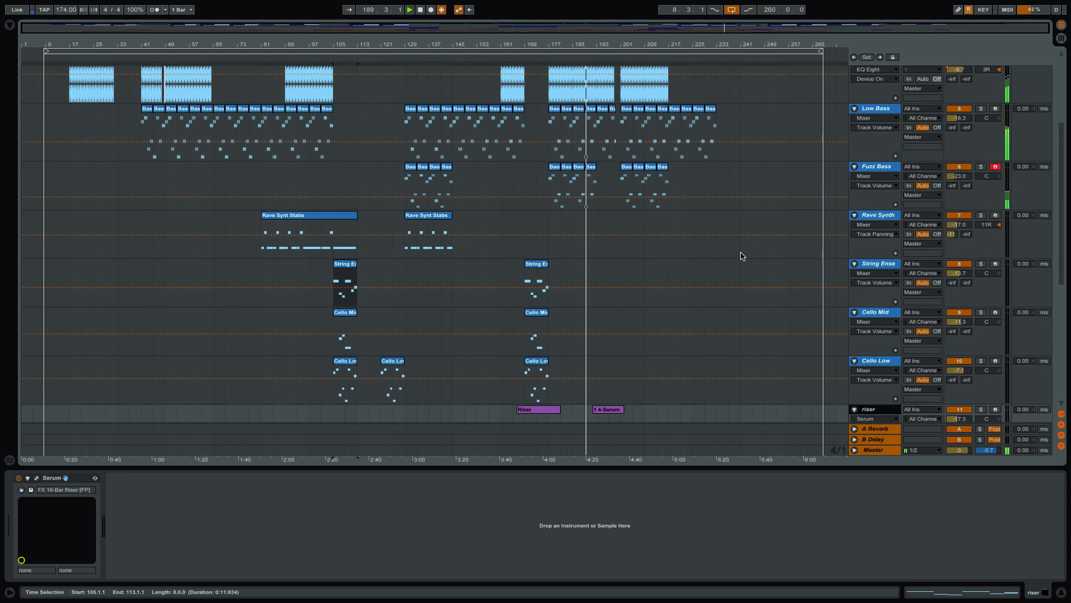
scroll(751, 274, "down", 4)
scroll(767, 286, "down", 4)
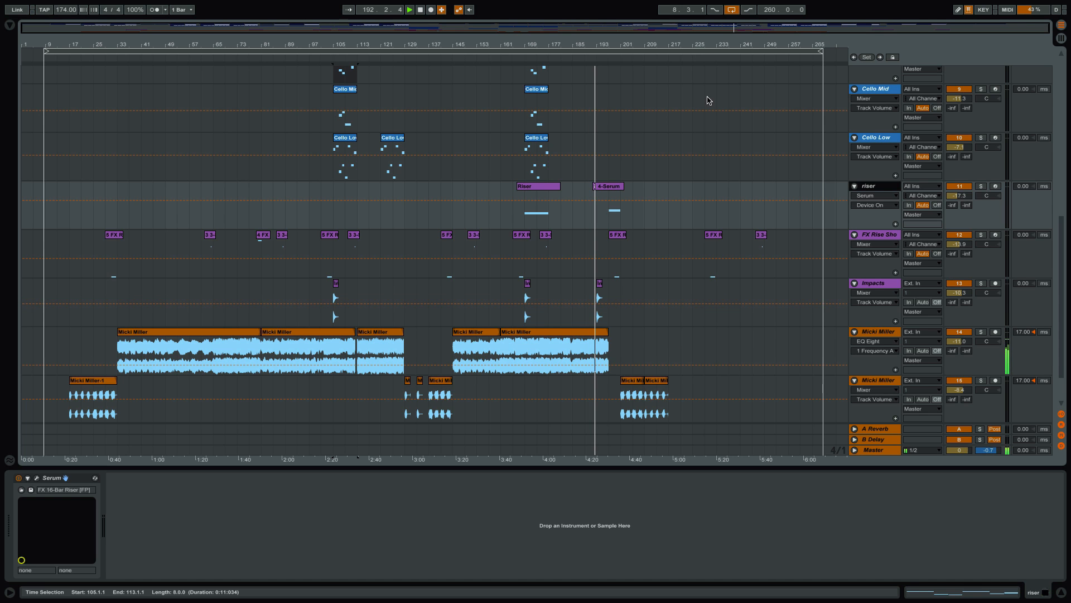
Examine the Beats, Congas, Tamb, Rides and bass clips around the break leading into bar 201
scroll(706, 102, "up", 12)
left_click_drag(621, 44, 614, 48)
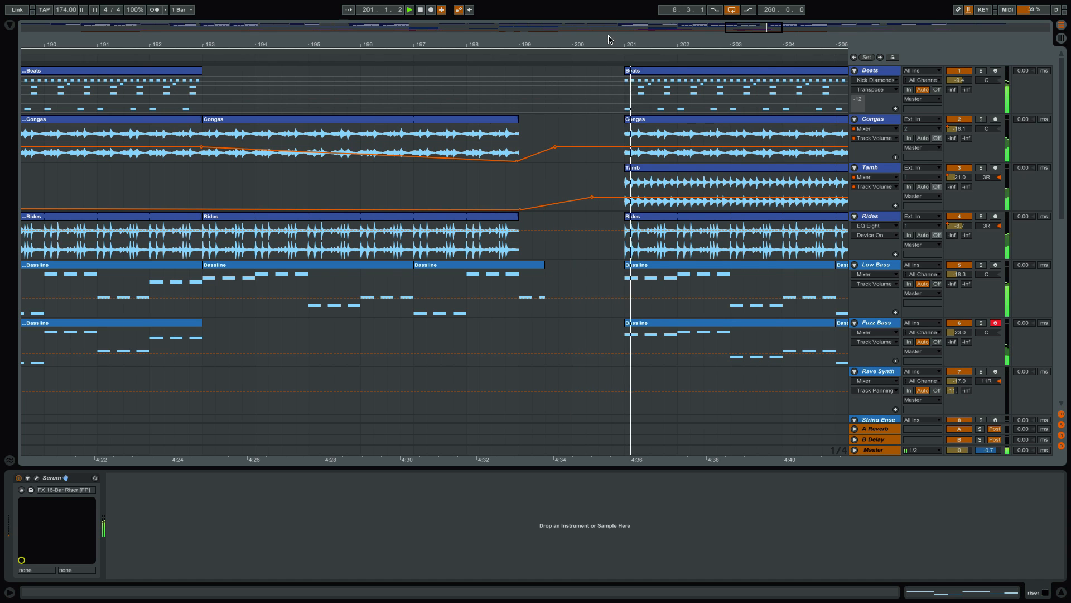
left_click_drag(596, 42, 596, 3)
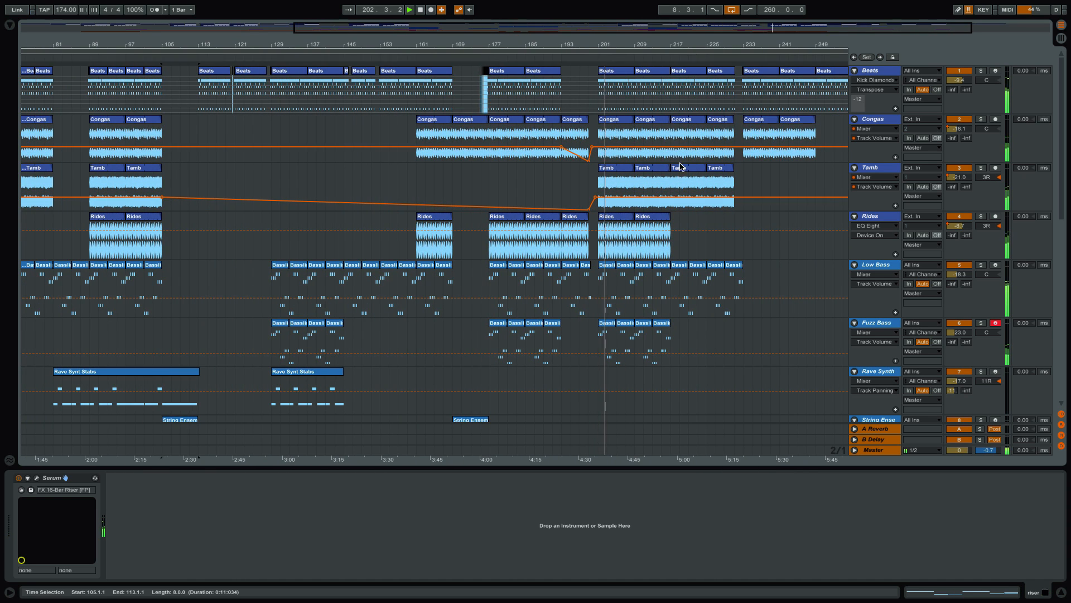
Show the Serum and EQ Eight devices of the Fuzz Bass track and display the full arrangement
scroll(734, 193, "down", 3)
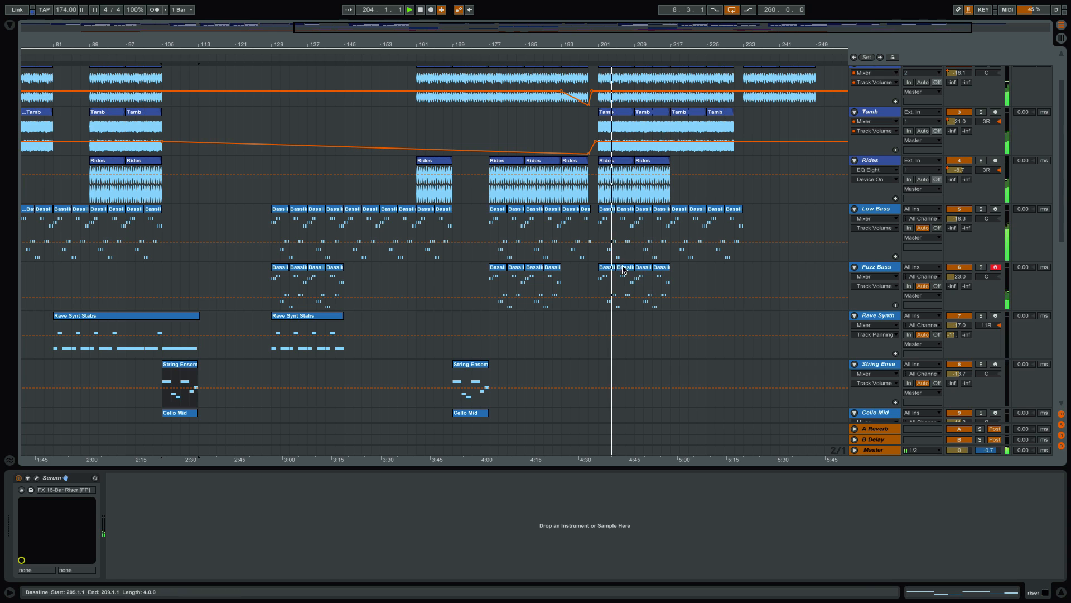
left_click(875, 269)
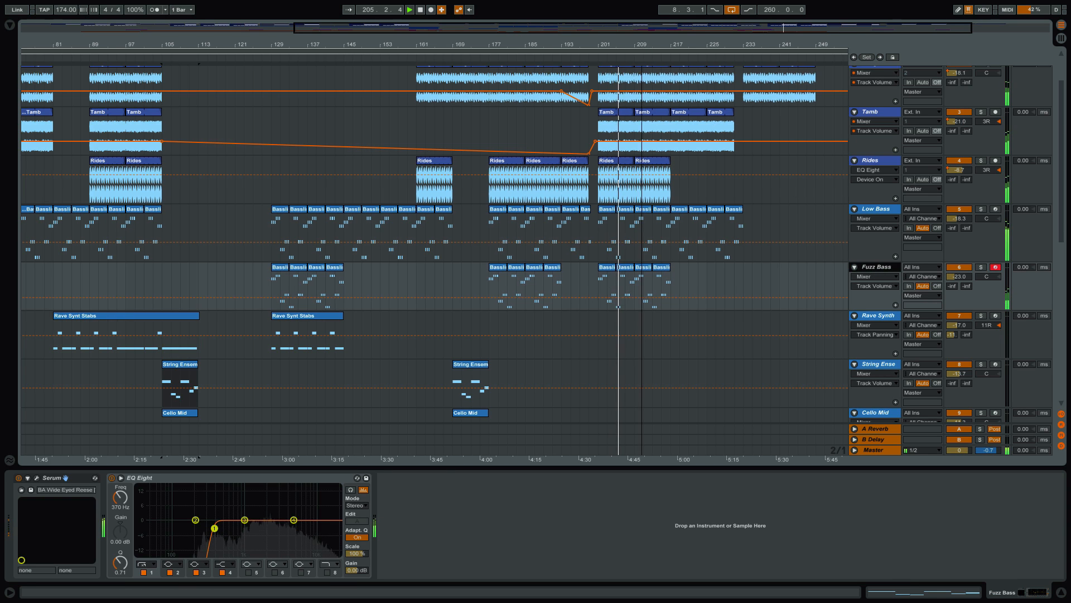
left_click_drag(664, 43, 664, 21)
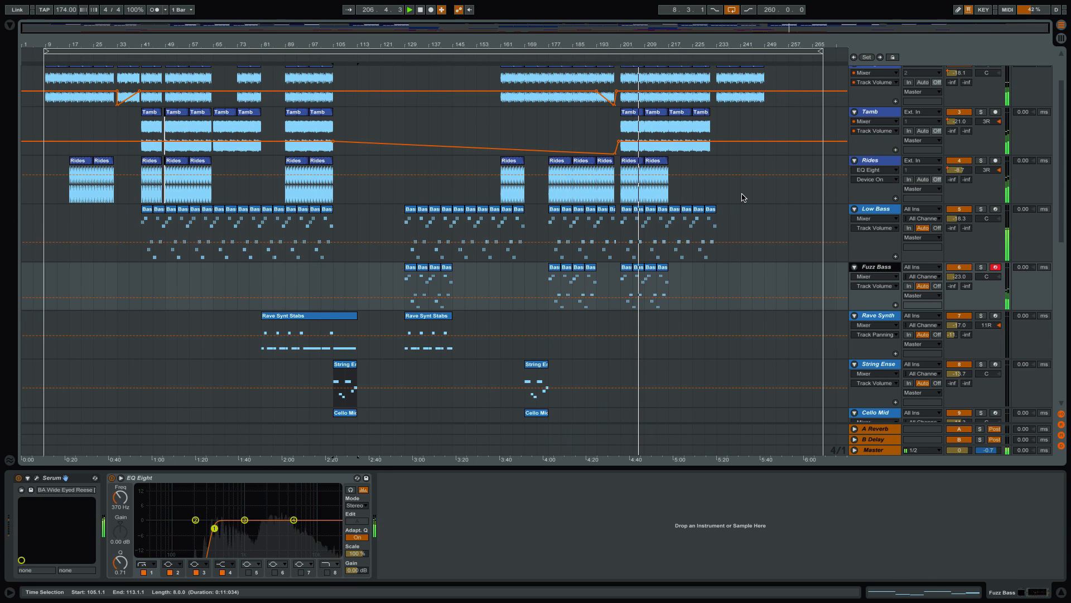